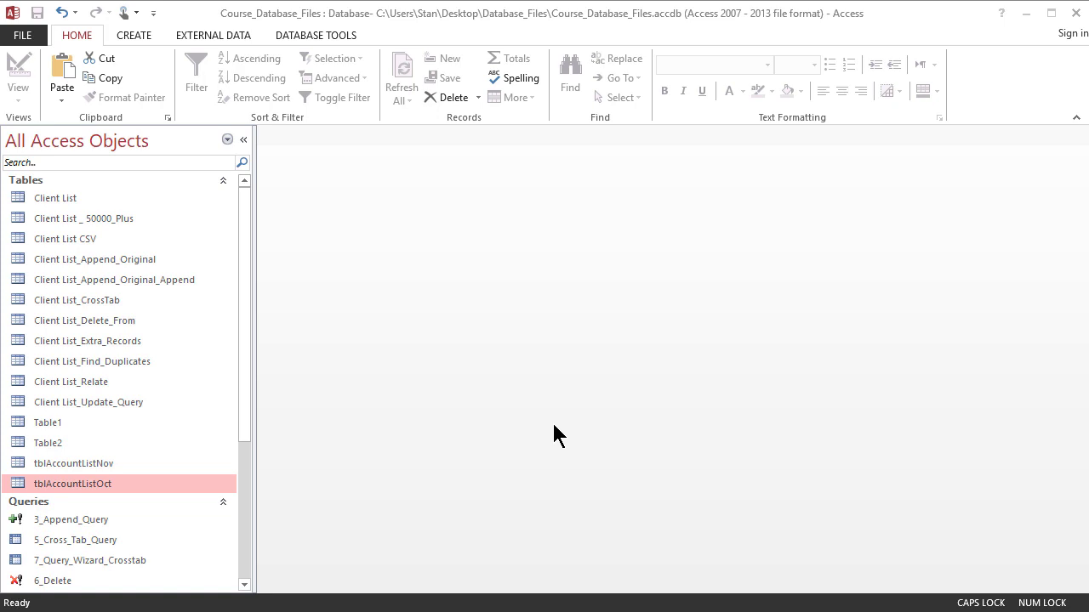
Open the tblAccountListOct table and fit the Account Number and Account Balance columns to their headings.
right_click(131, 484)
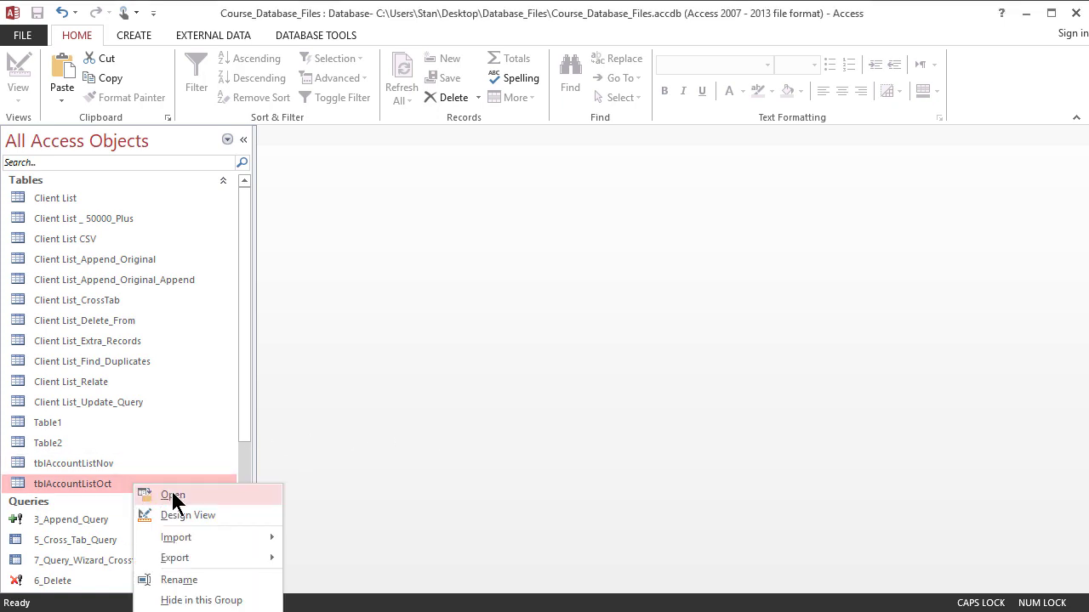
left_click(173, 496)
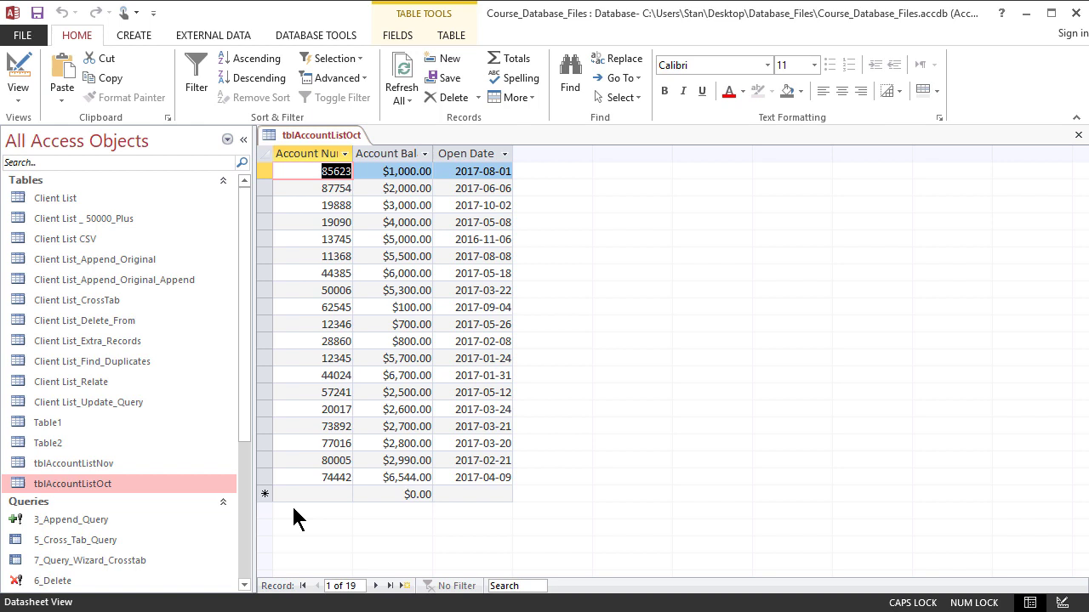
double_click(352, 154)
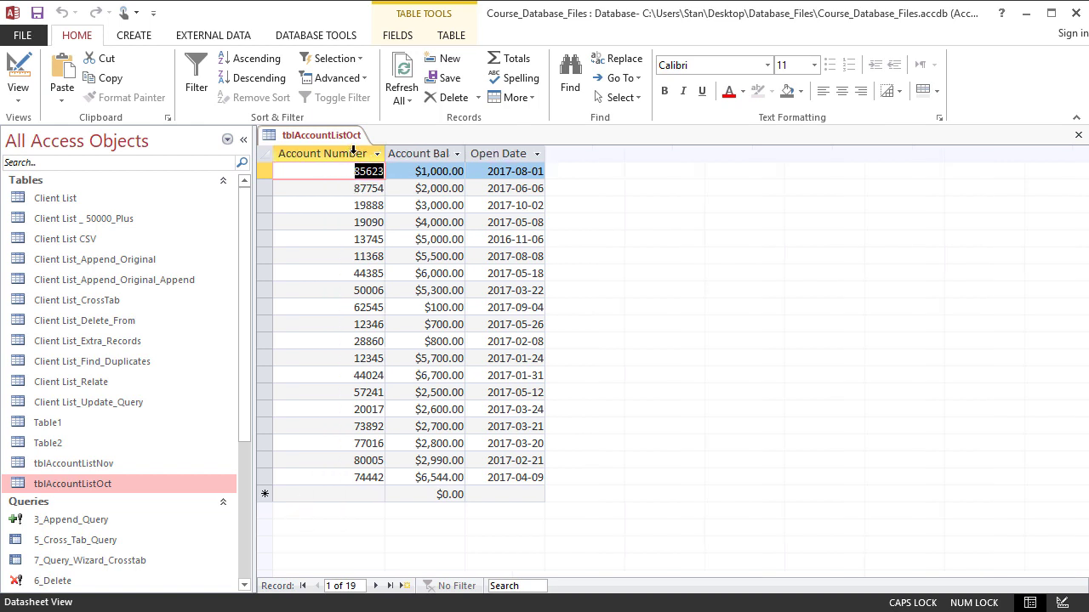
double_click(465, 154)
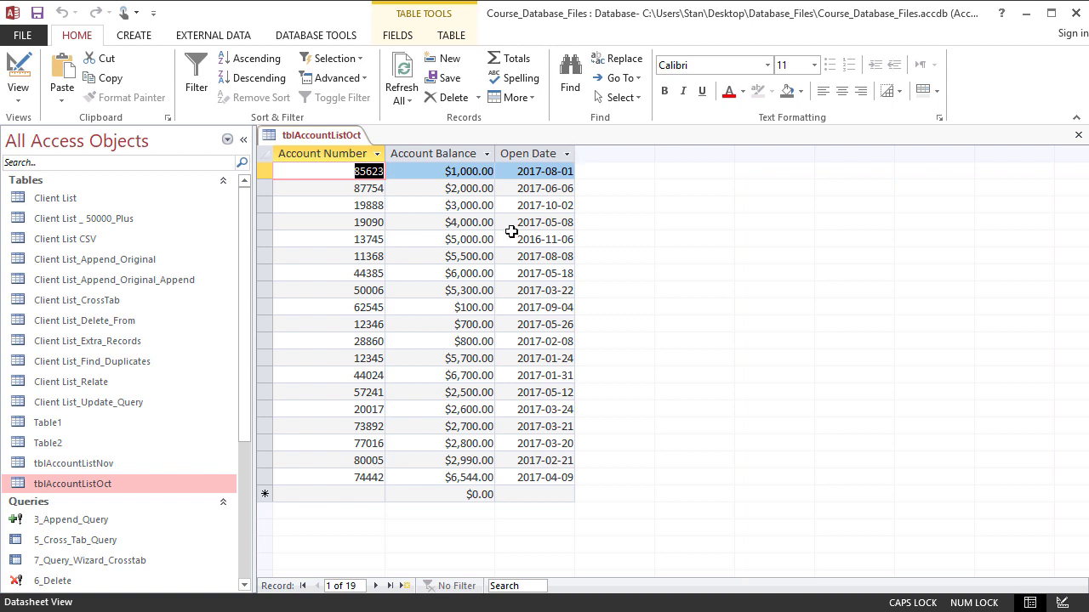
Open the tblAccountListNov table and examine its account records and balances for comparison with October.
left_click(113, 466)
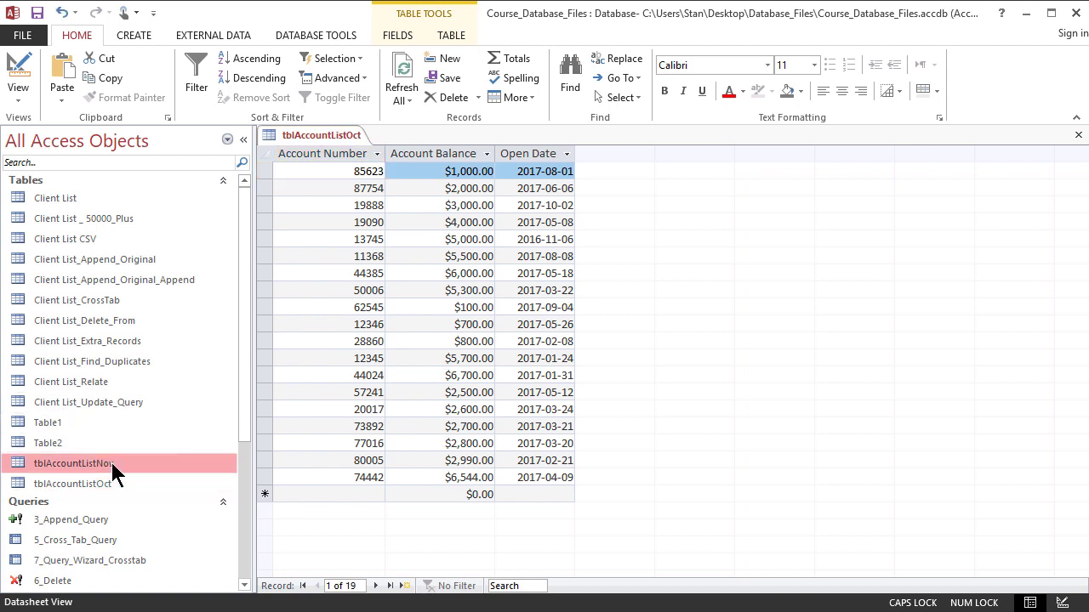
right_click(112, 466)
left_click(143, 473)
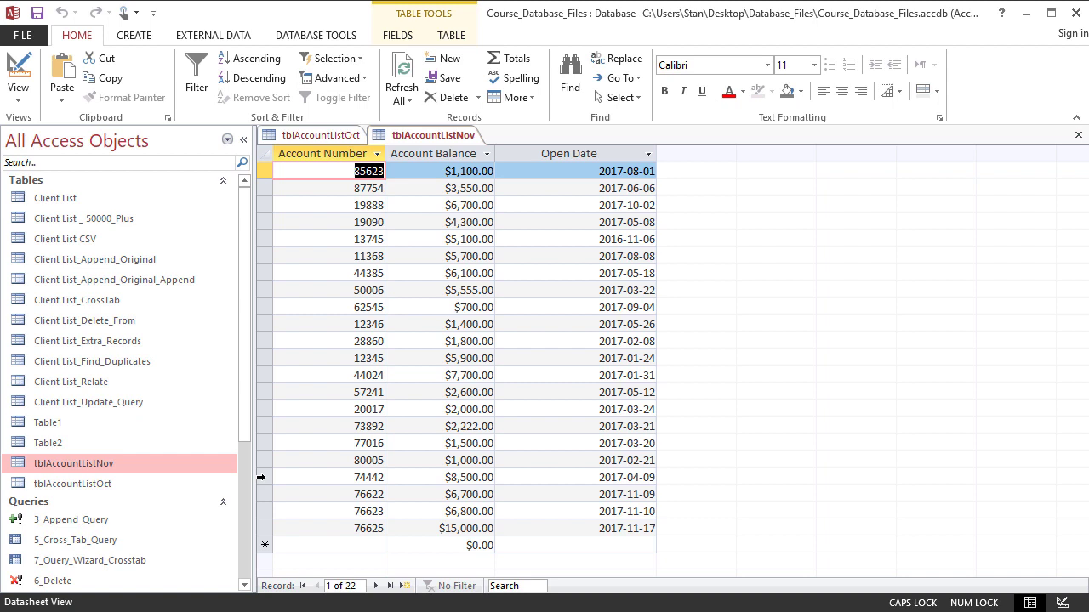
left_click(261, 477)
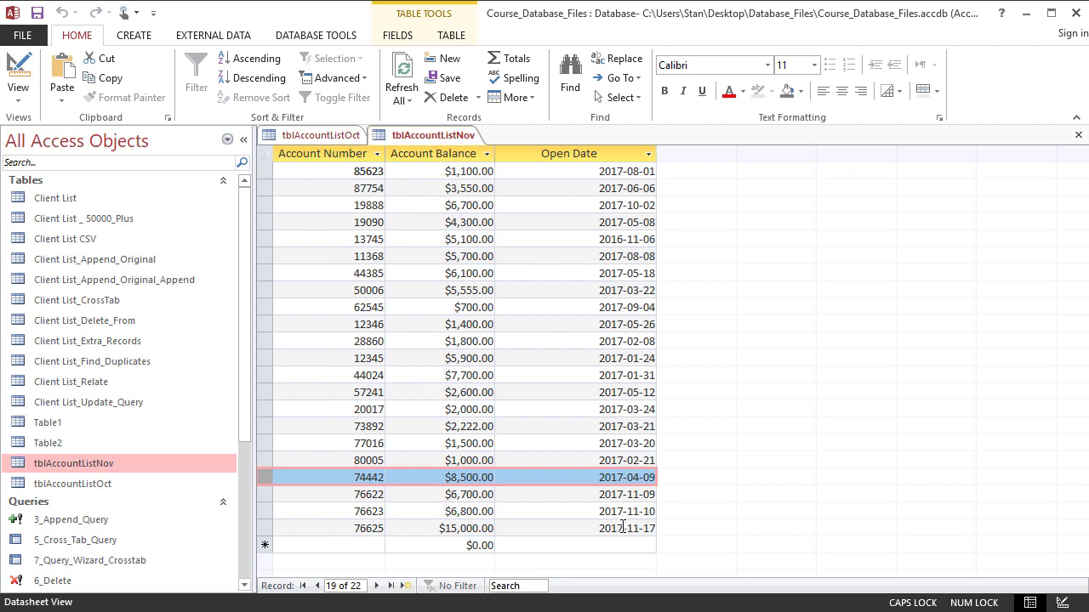
left_click(443, 171)
left_click(436, 186)
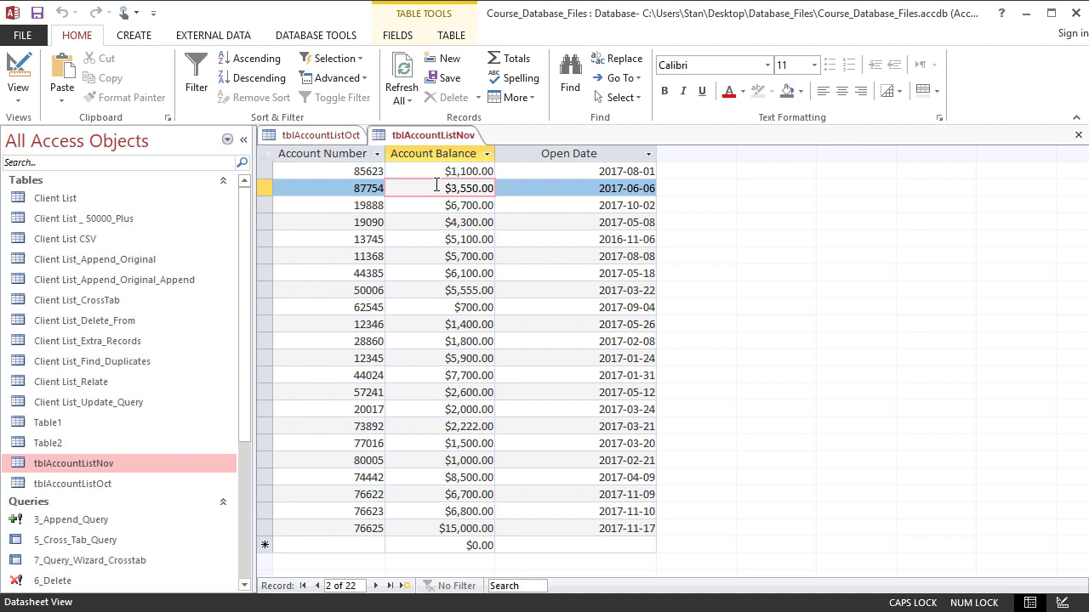
Close the tblAccountListNov and tblAccountListOct tables, discarding the layout changes to tblAccountListOct.
right_click(414, 137)
left_click(455, 170)
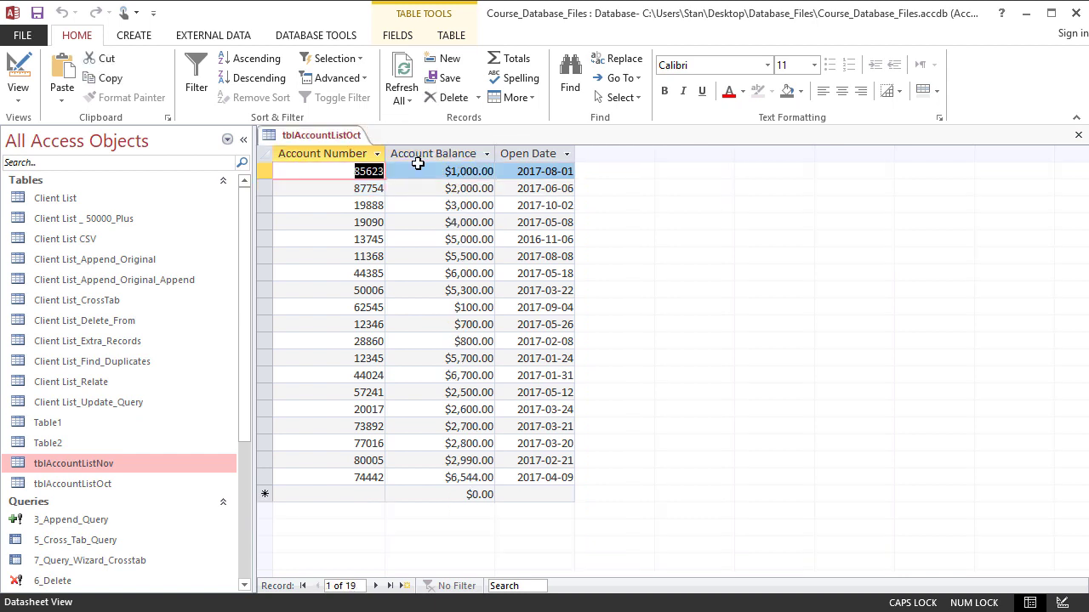
right_click(320, 136)
left_click(364, 166)
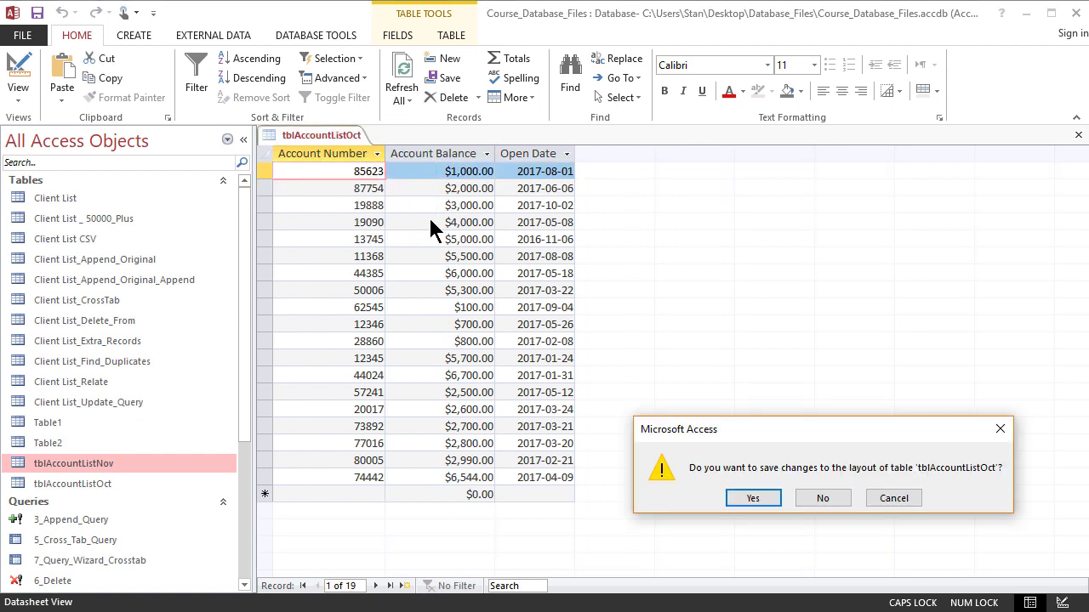
left_click(822, 498)
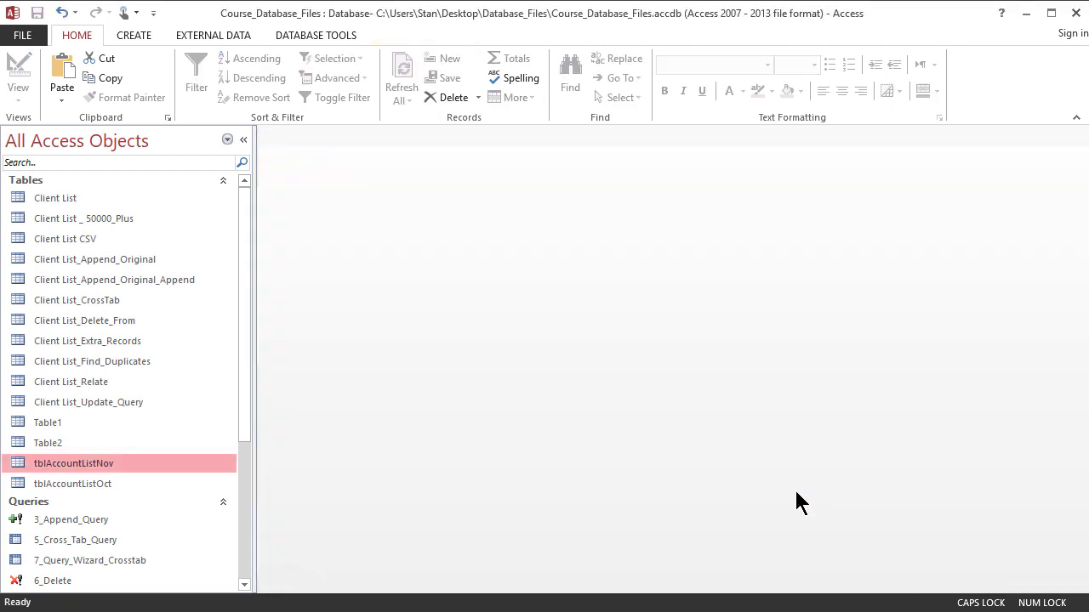
Create a new query in design view containing the tables tblAccountListNov and tblAccountListOct.
left_click(136, 41)
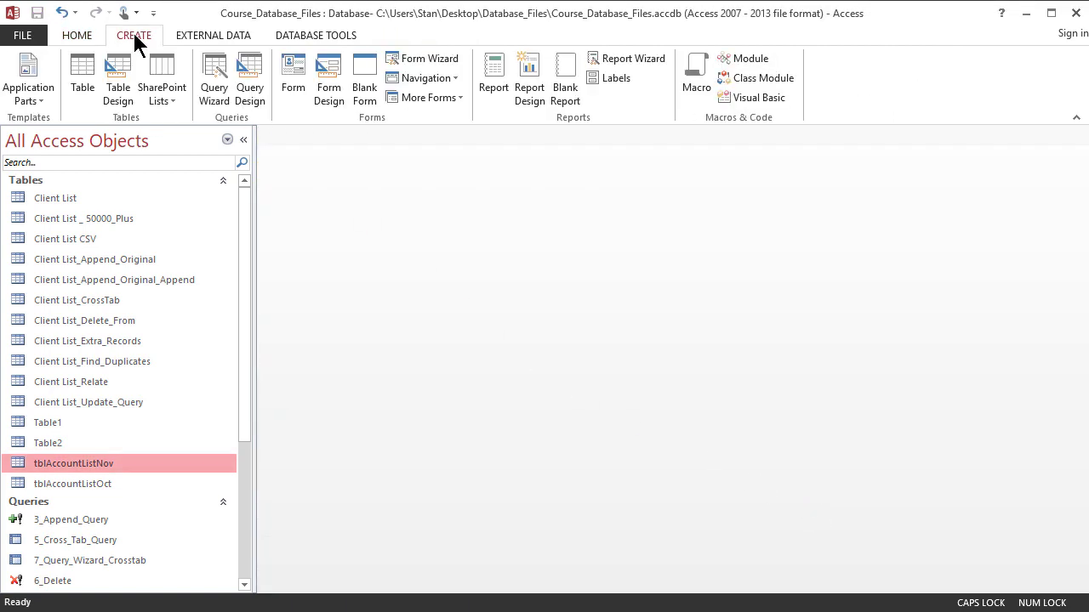
left_click(252, 68)
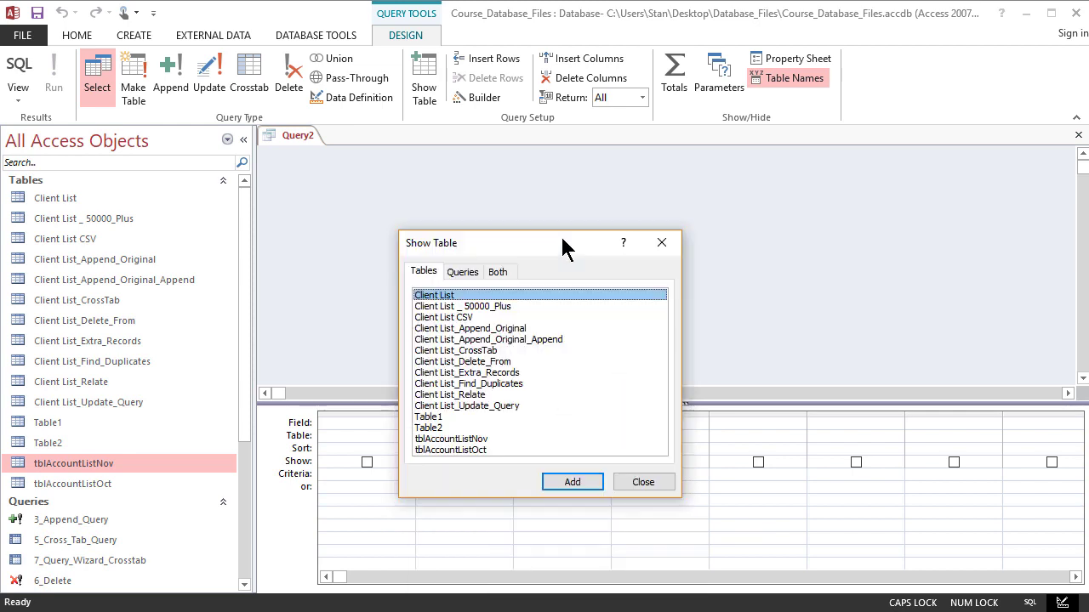
double_click(479, 439)
double_click(479, 451)
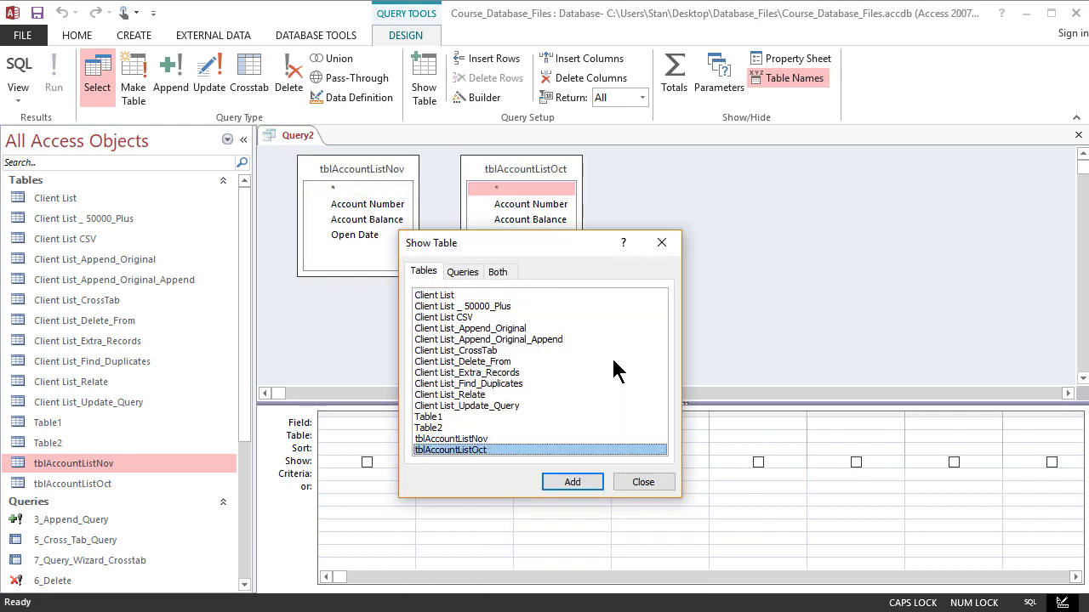
left_click(662, 245)
Arrange the field lists side by side with tblAccountListOct before tblAccountListNov, and join them on Account Number.
left_click_drag(529, 170, 438, 195)
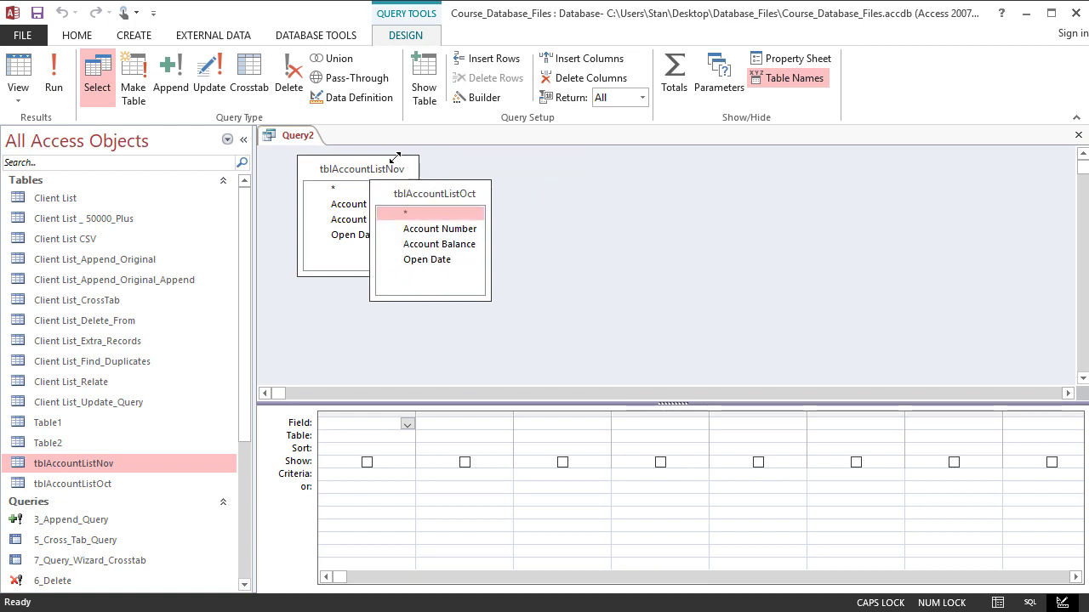
left_click_drag(394, 168, 662, 200)
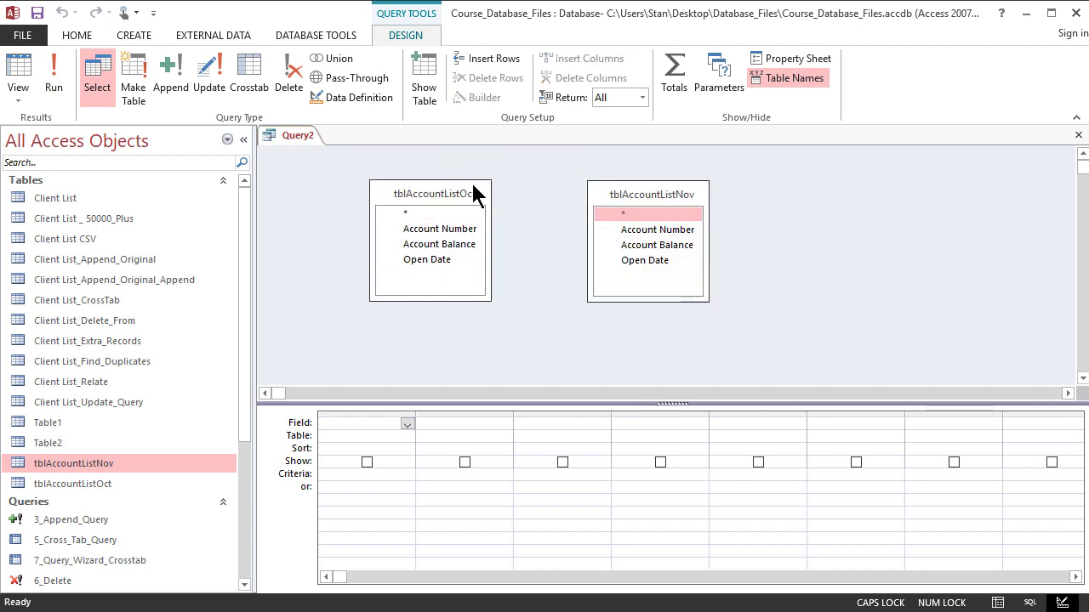
left_click_drag(466, 193, 439, 188)
left_click_drag(703, 232, 738, 232)
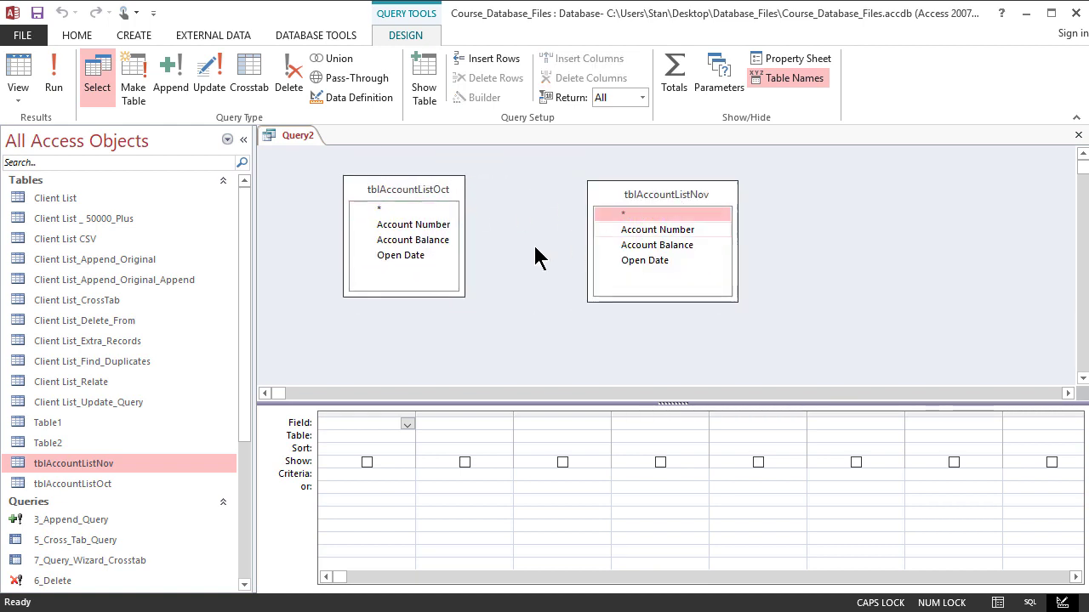
left_click_drag(465, 294, 480, 302)
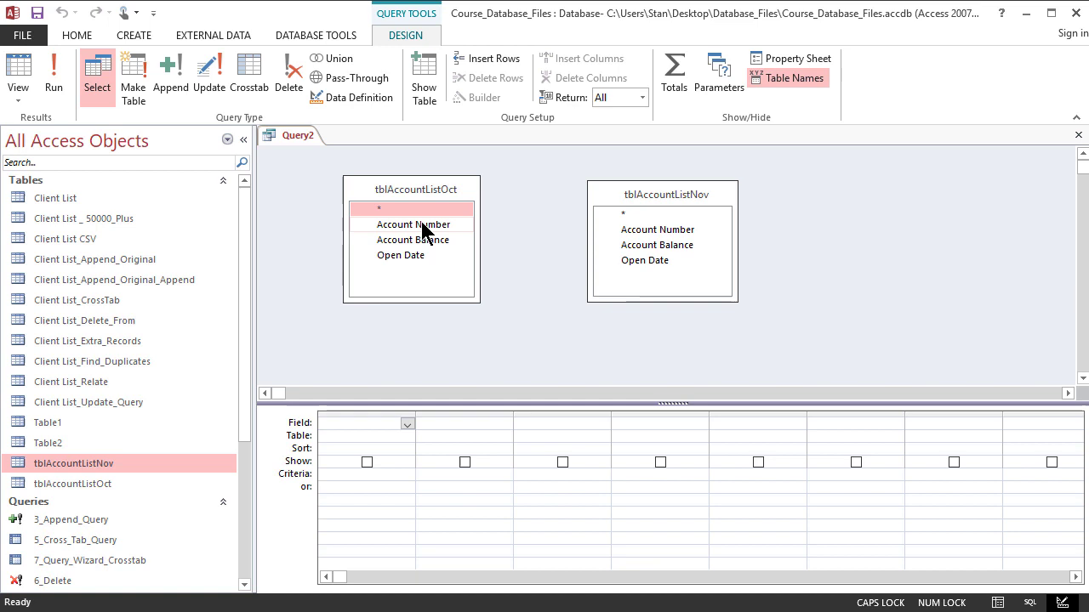
left_click_drag(424, 224, 644, 235)
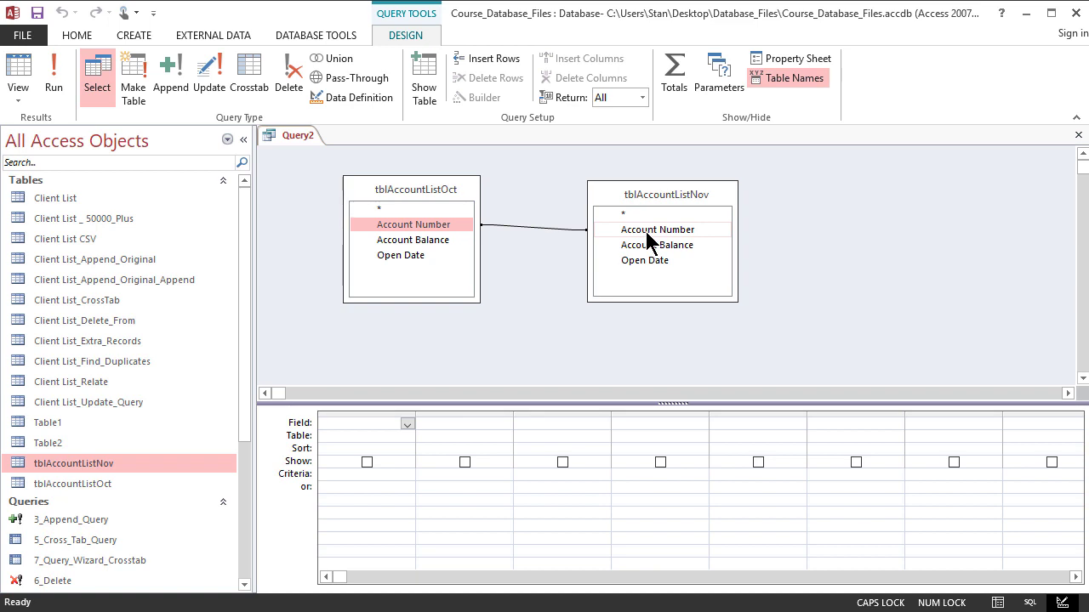
Add Account Number, Account Balance and Open Date to the query grid from tblAccountListOct and after them from tblAccountListNov.
left_click(411, 230)
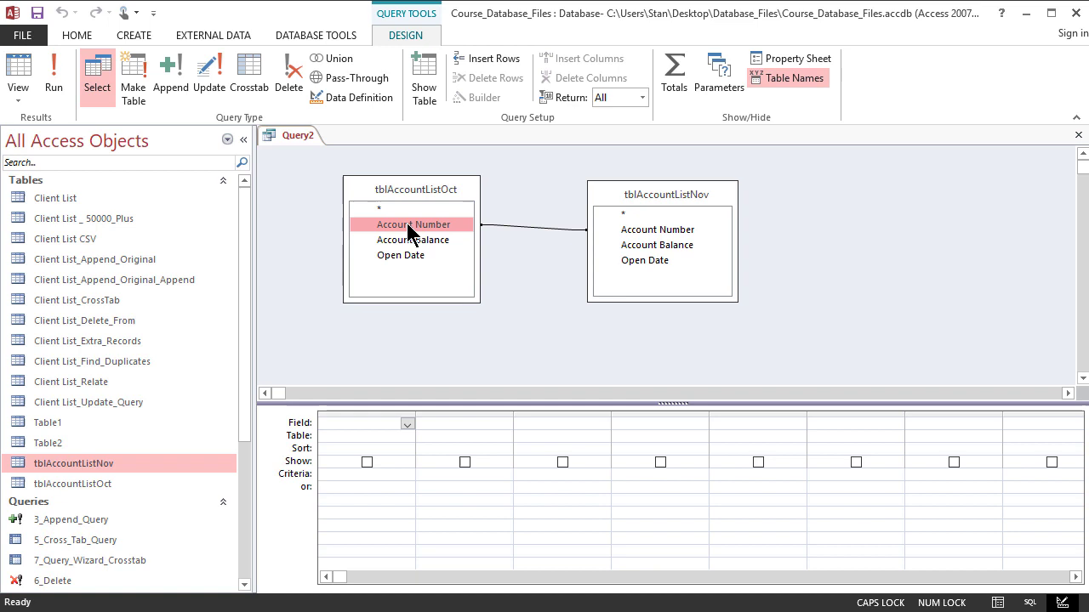
left_click(417, 256, "shift")
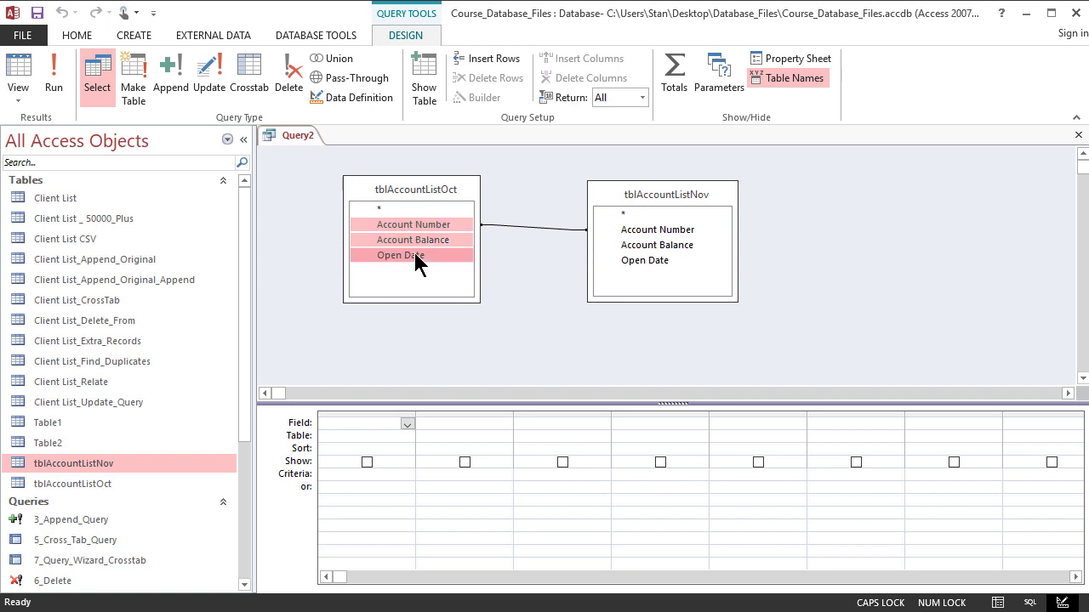
left_click_drag(414, 234, 380, 423)
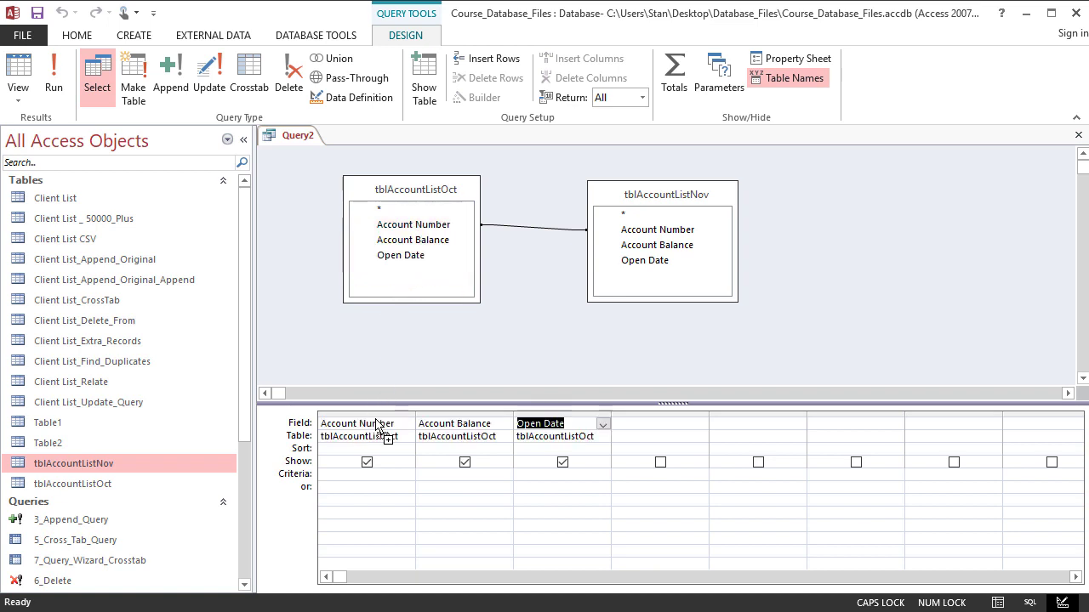
left_click(657, 232)
left_click(650, 262, "shift")
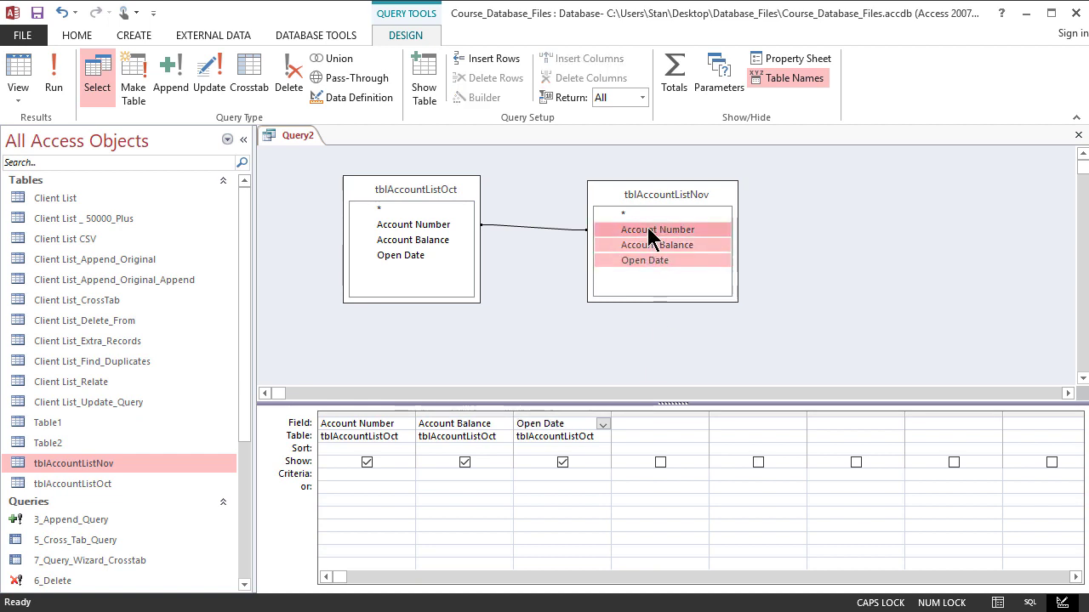
left_click_drag(652, 236, 673, 418)
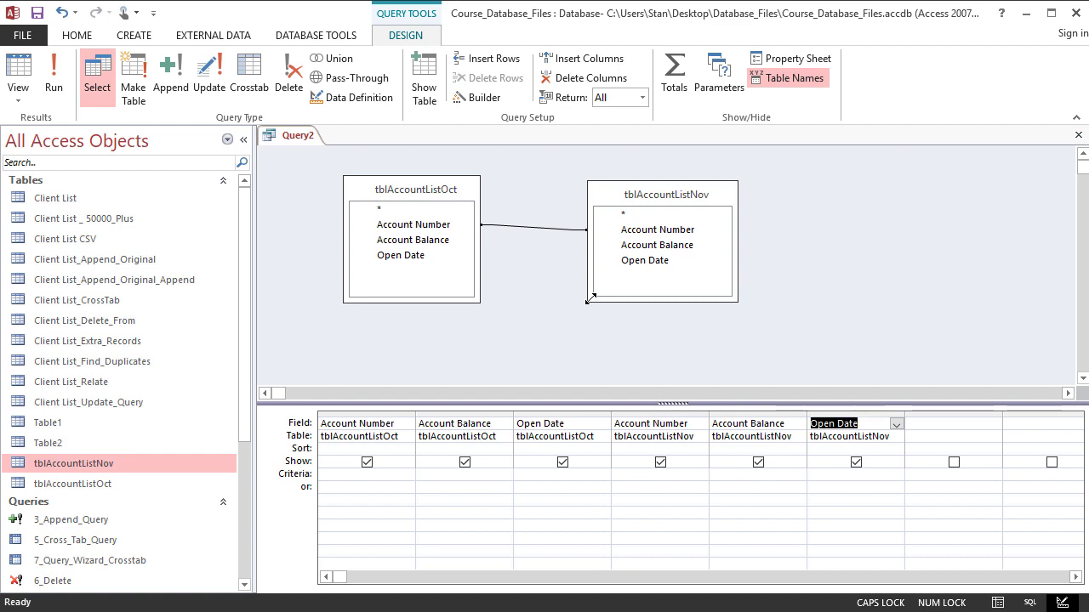
Keep the join set to include only rows where the joined fields are equal, and save the query as 8_JOIN.
double_click(528, 228)
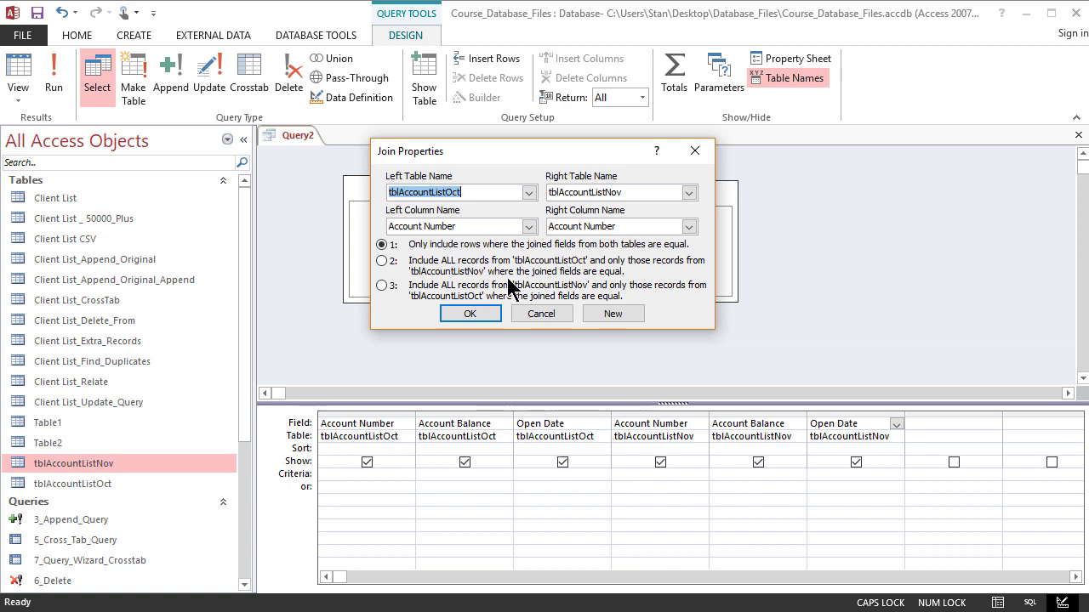
left_click(476, 314)
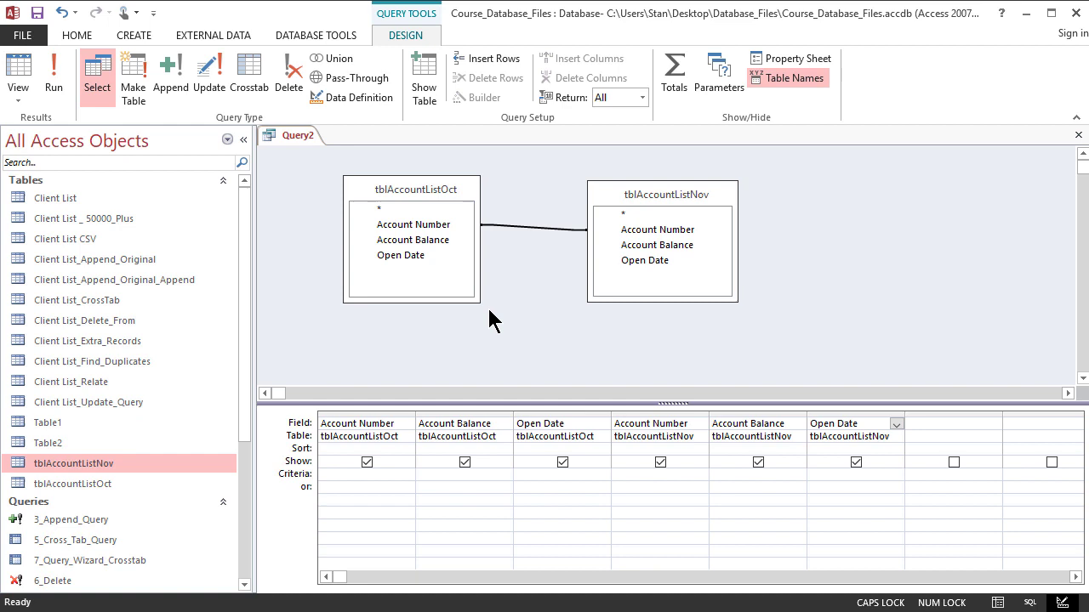
left_click(36, 13)
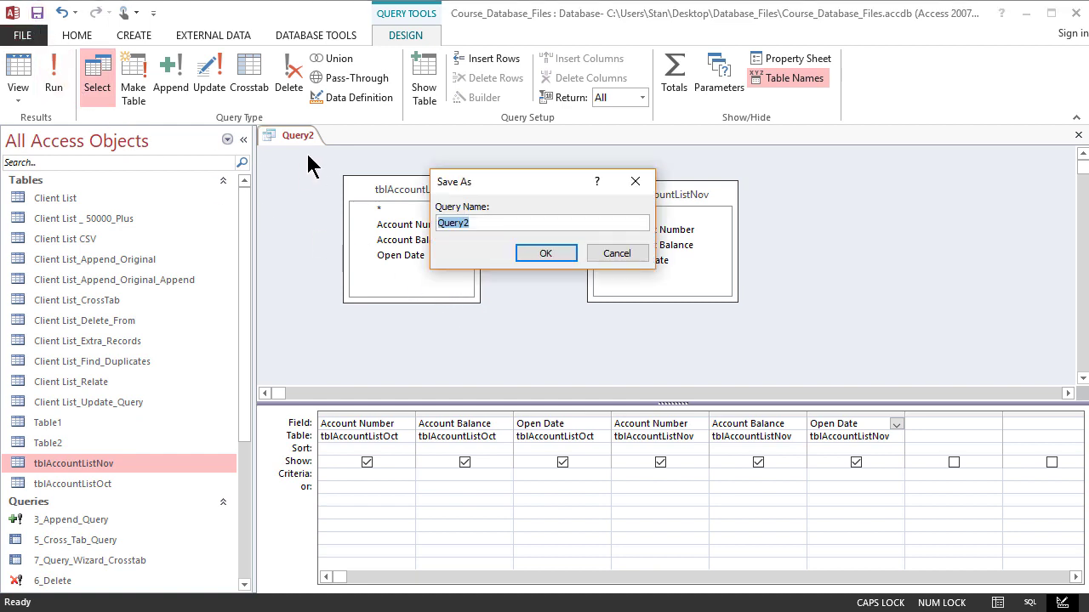
type("8_JOI")
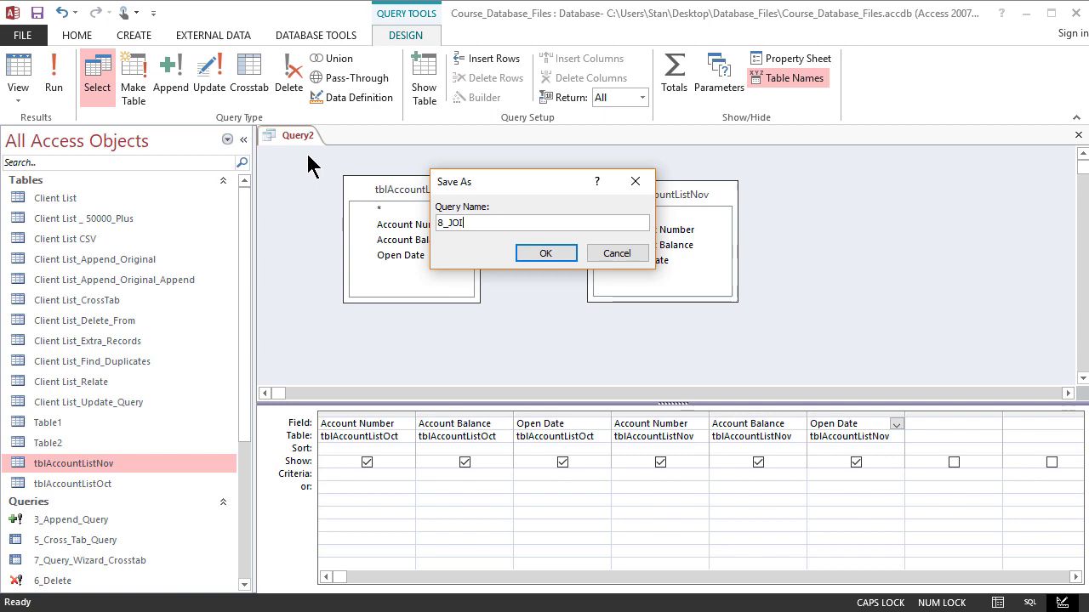
type("N")
key("Return")
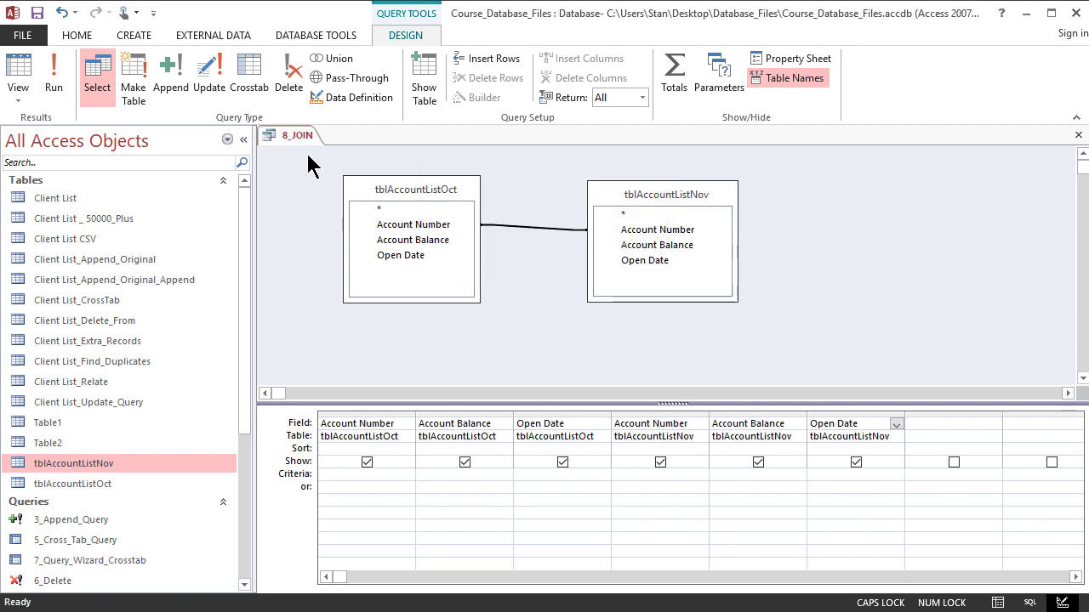
Run the 8_JOIN query and compare the October and November values of the matched accounts.
left_click(58, 85)
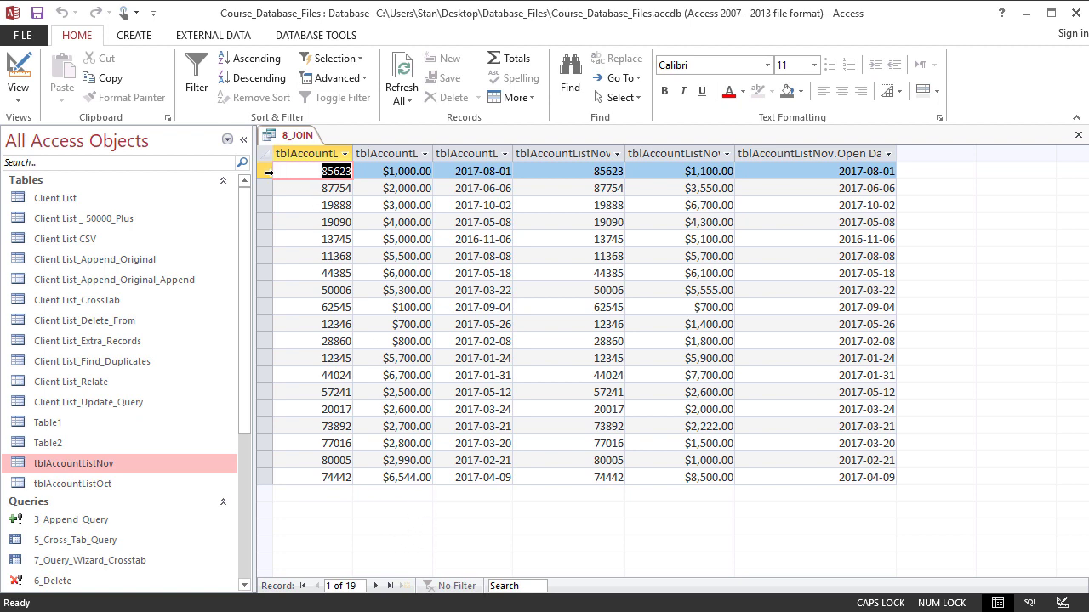
left_click(269, 171)
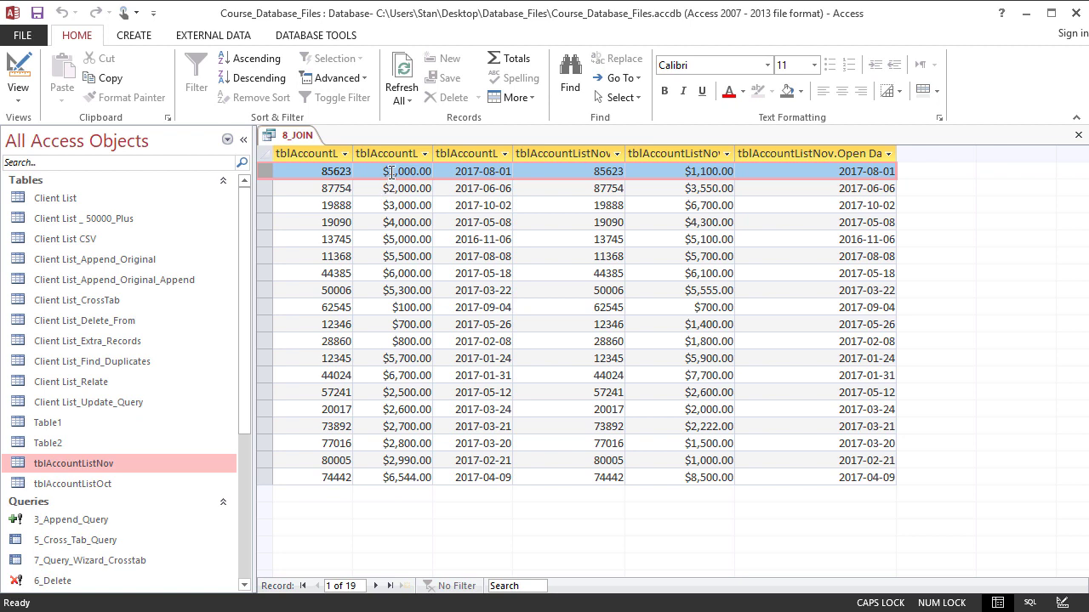
left_click(698, 170)
key("Down")
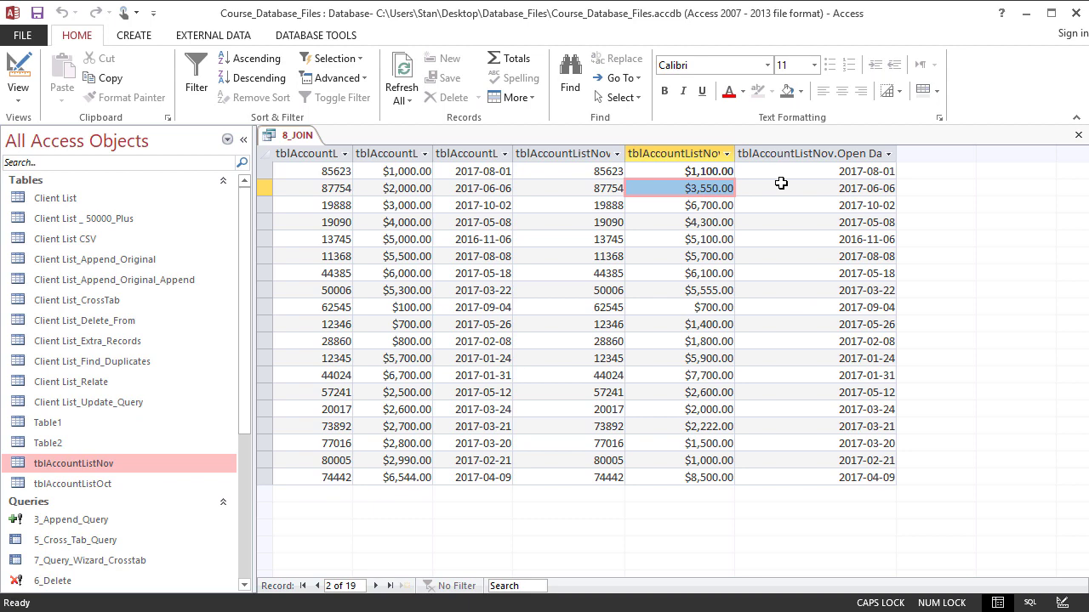
Change the Account Number join to include all records from tblAccountListOct and only the matching records from tblAccountListNov.
left_click(17, 69)
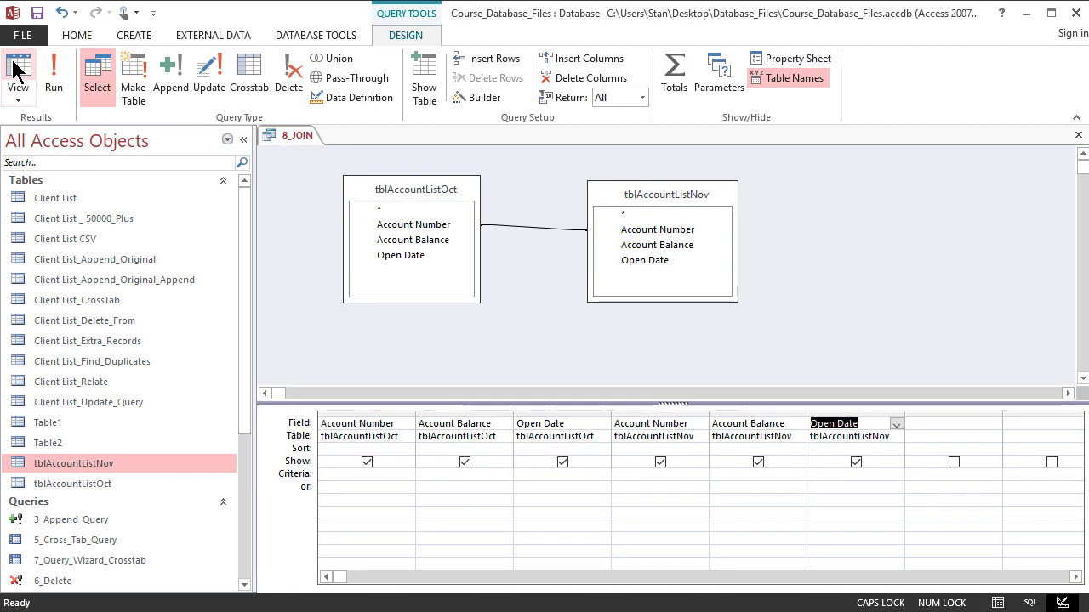
left_click(531, 227)
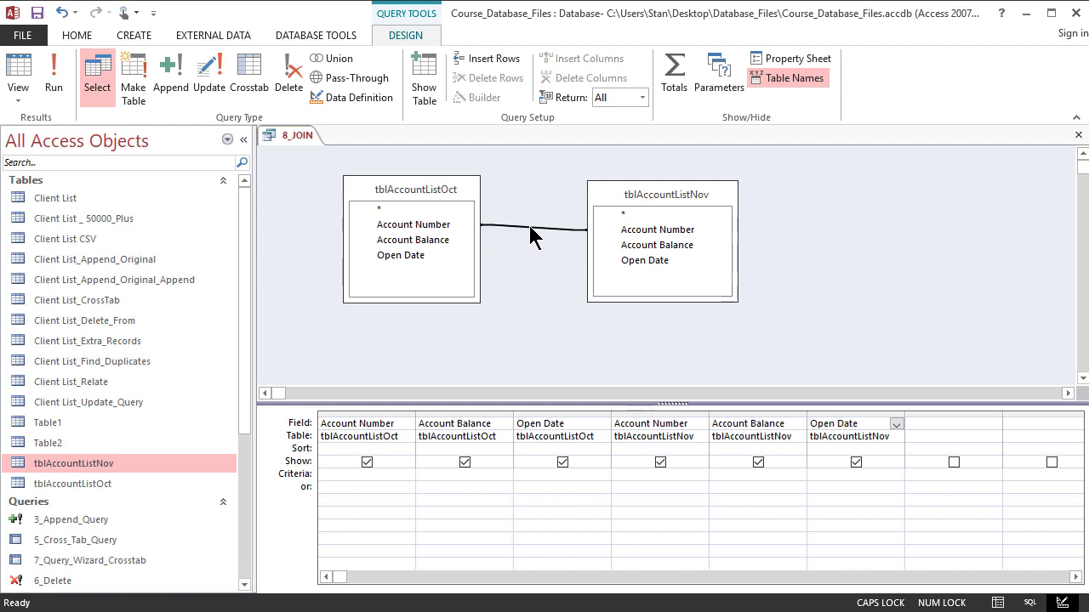
double_click(531, 227)
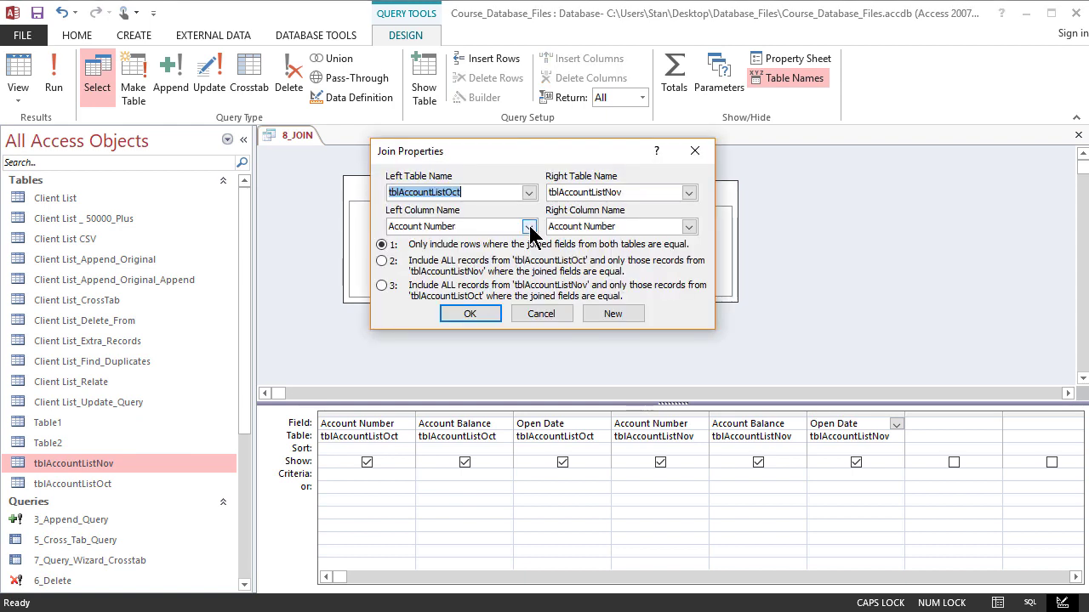
left_click(383, 265)
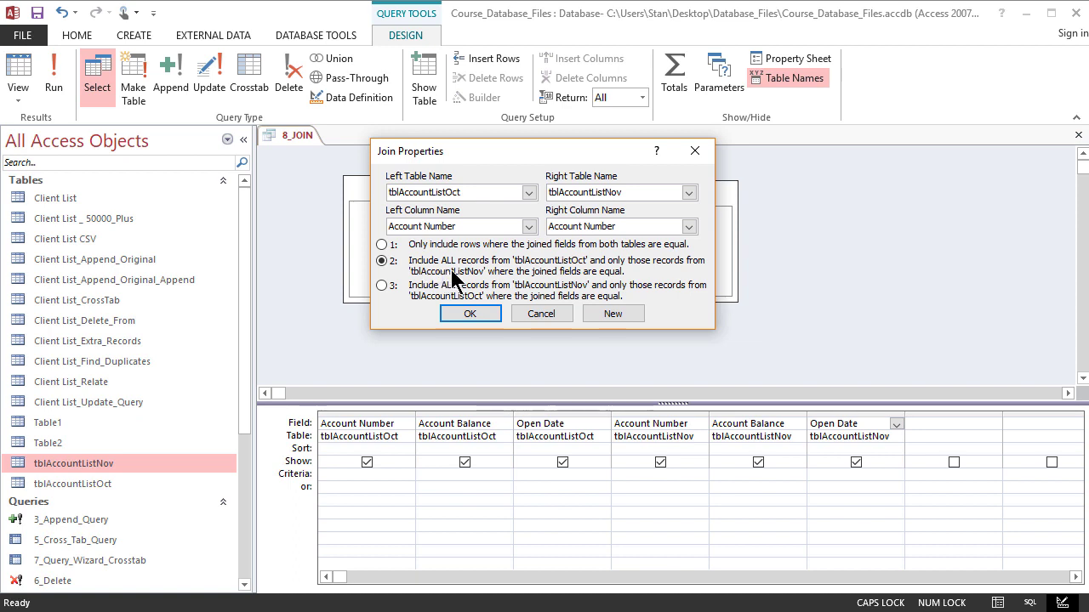
left_click(476, 313)
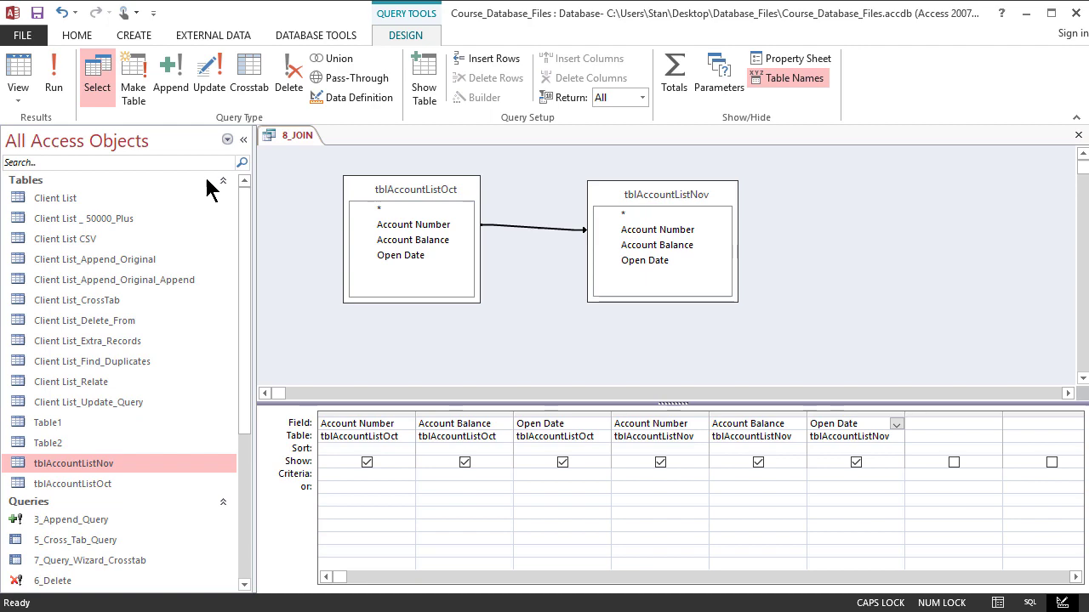
Run the query and compare the October and November balances in the last record.
left_click(56, 86)
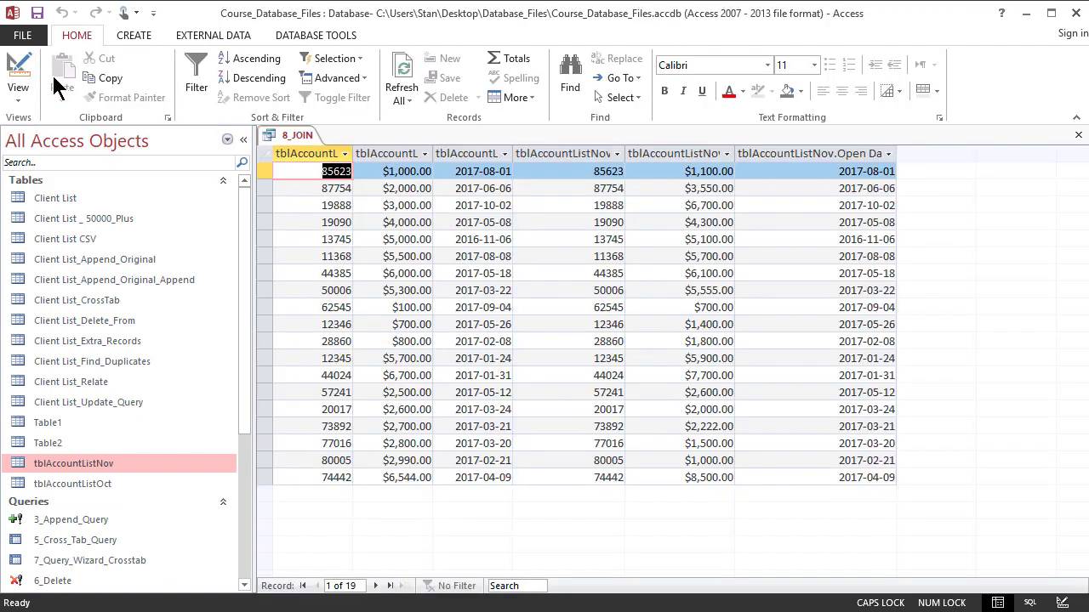
left_click(388, 479)
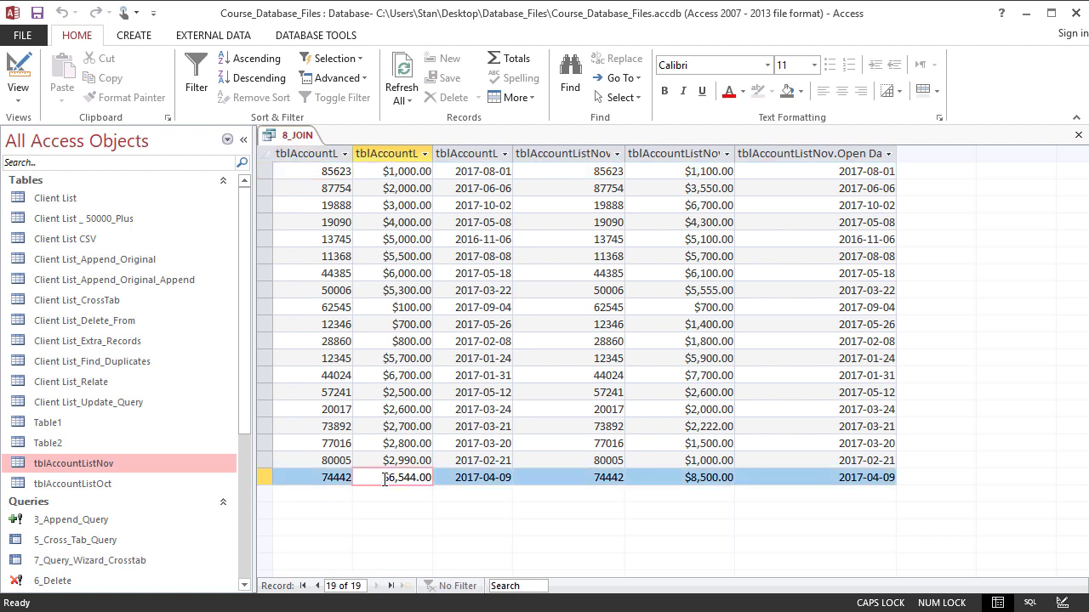
left_click(689, 477)
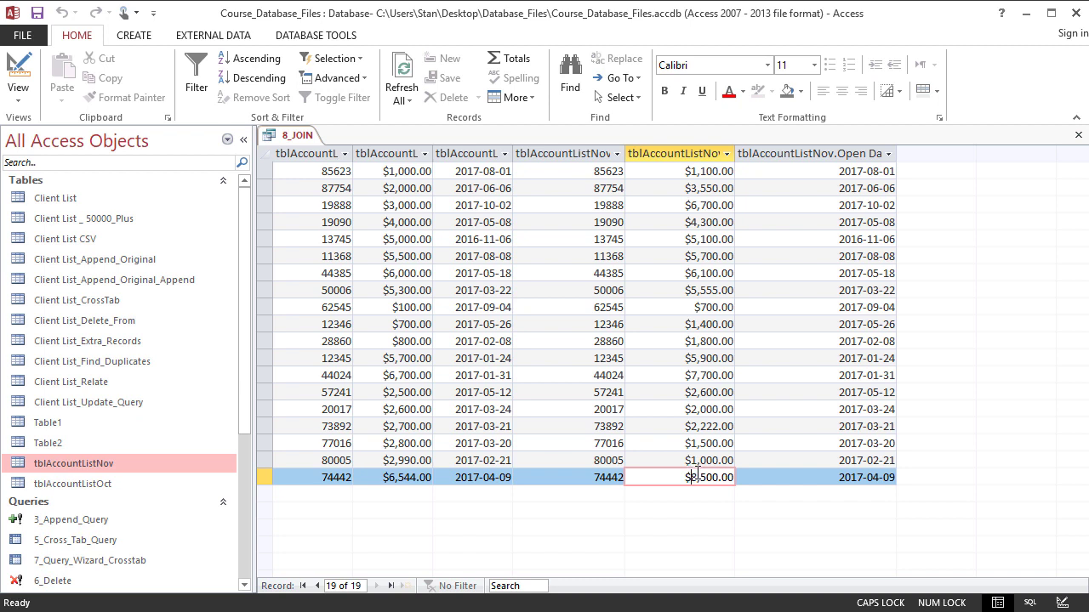
Return to the query design and set the join to include all tblAccountListNov records and only matching tblAccountListOct records.
left_click(18, 66)
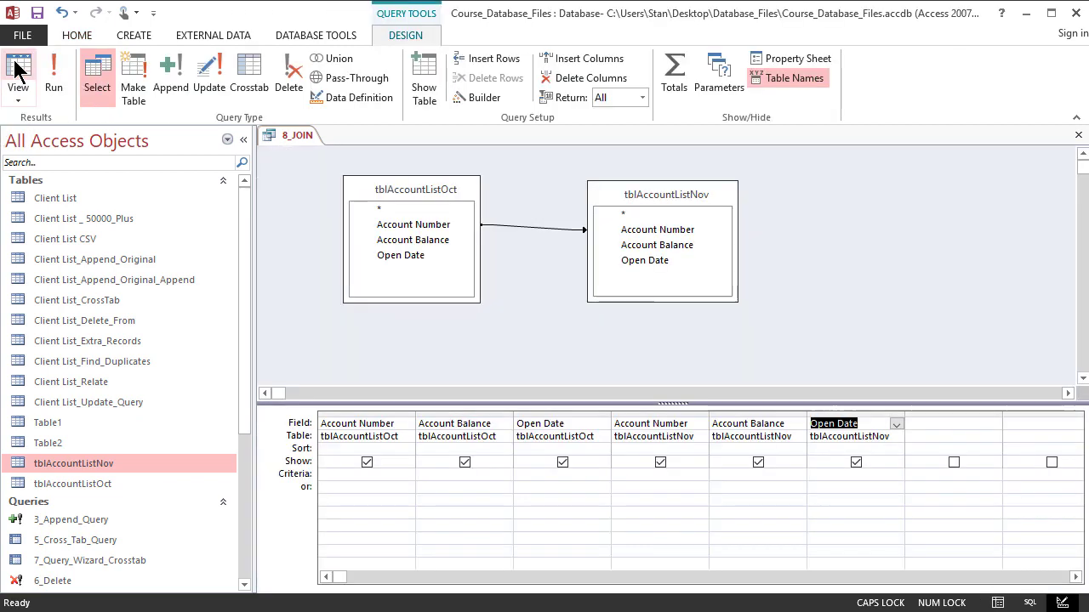
double_click(555, 228)
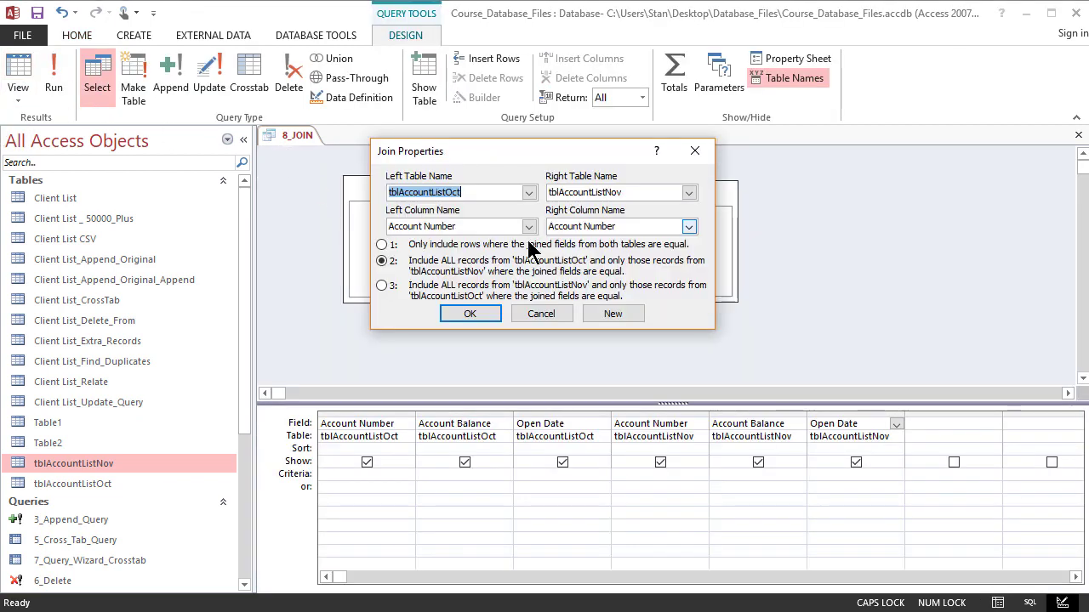
left_click(382, 287)
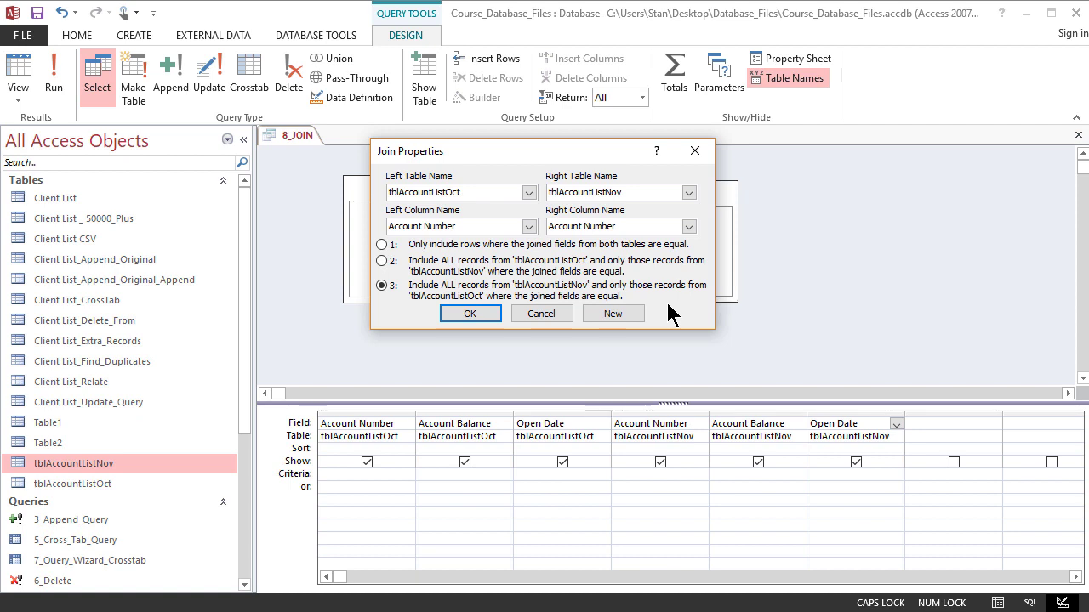
left_click(477, 316)
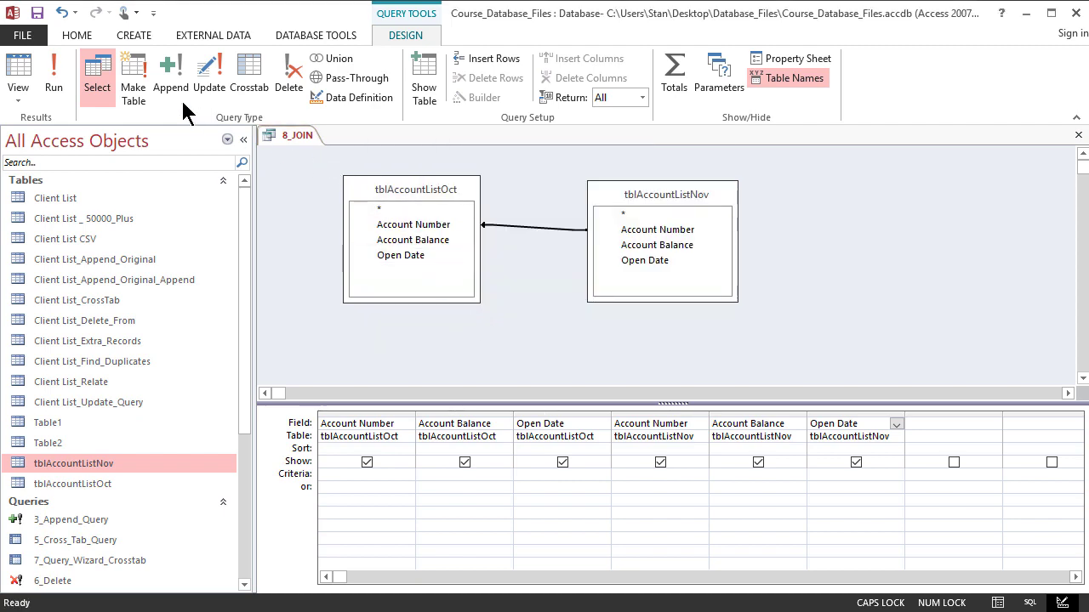
Run the query and examine the November values and corresponding October fields in the last rows.
left_click(53, 81)
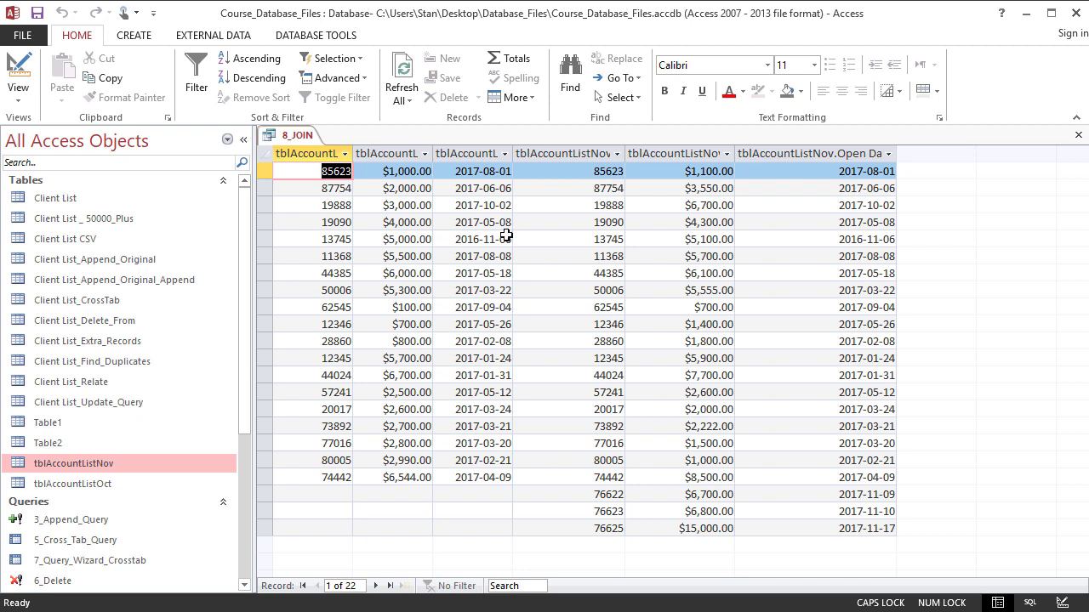
left_click(476, 474)
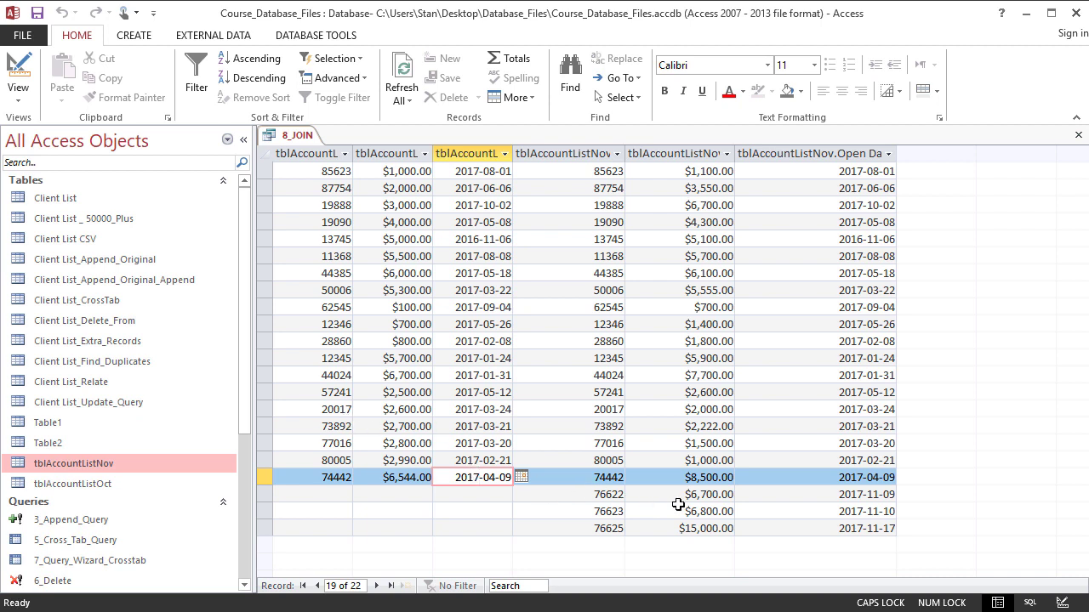
left_click(698, 528)
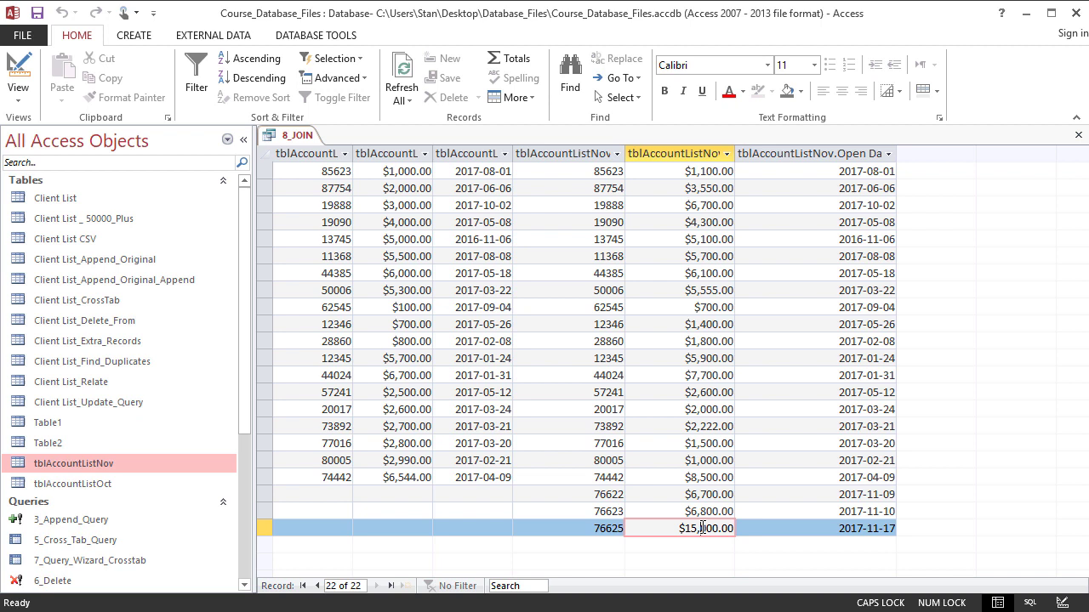
left_click(807, 525)
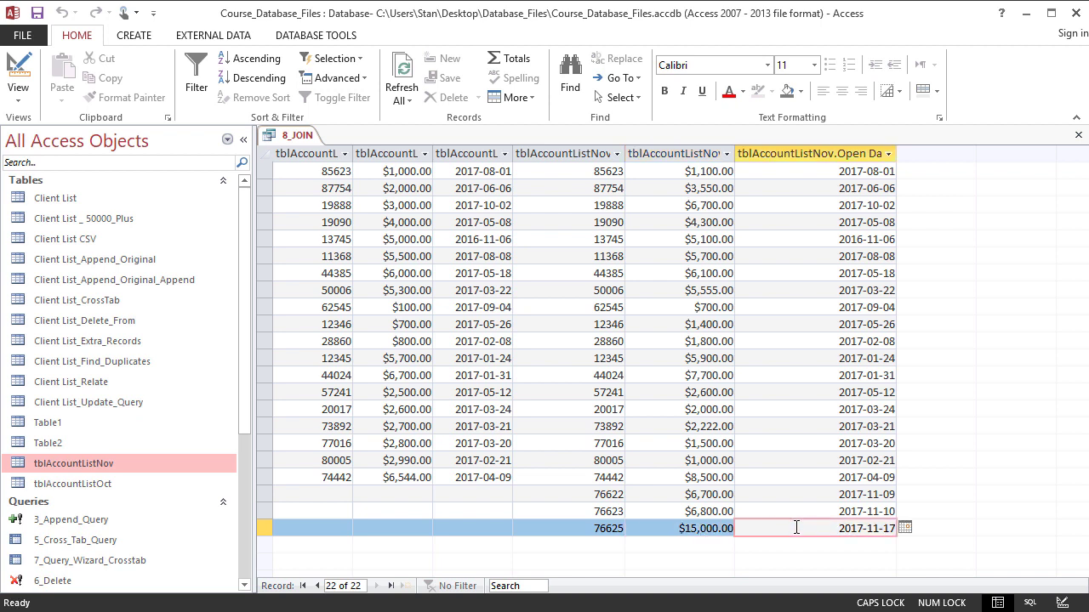
left_click(477, 527)
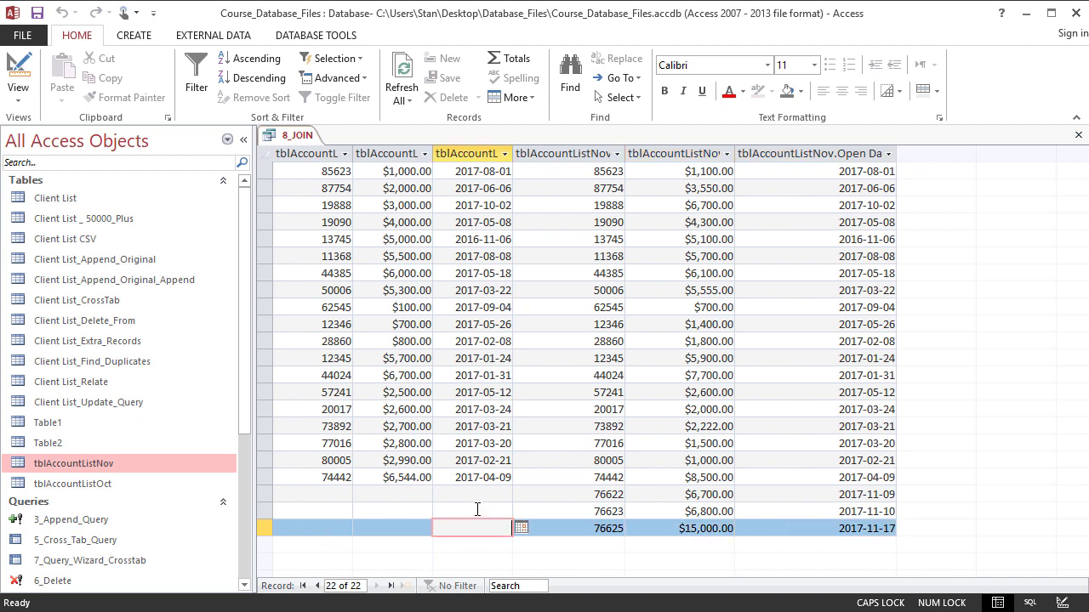
left_click(477, 508)
left_click(416, 494)
left_click(405, 510)
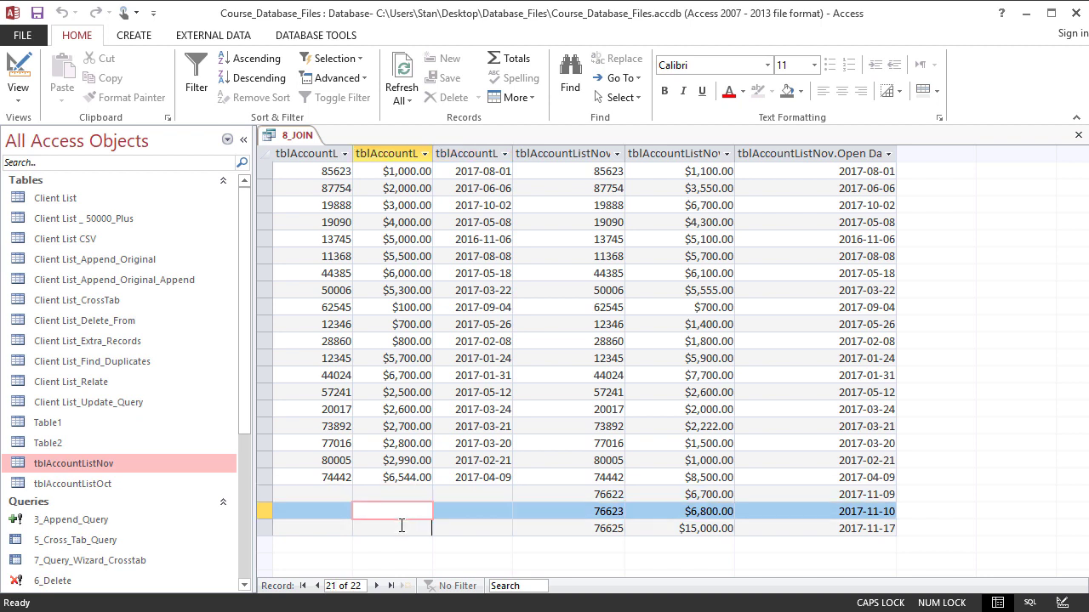
left_click(402, 527)
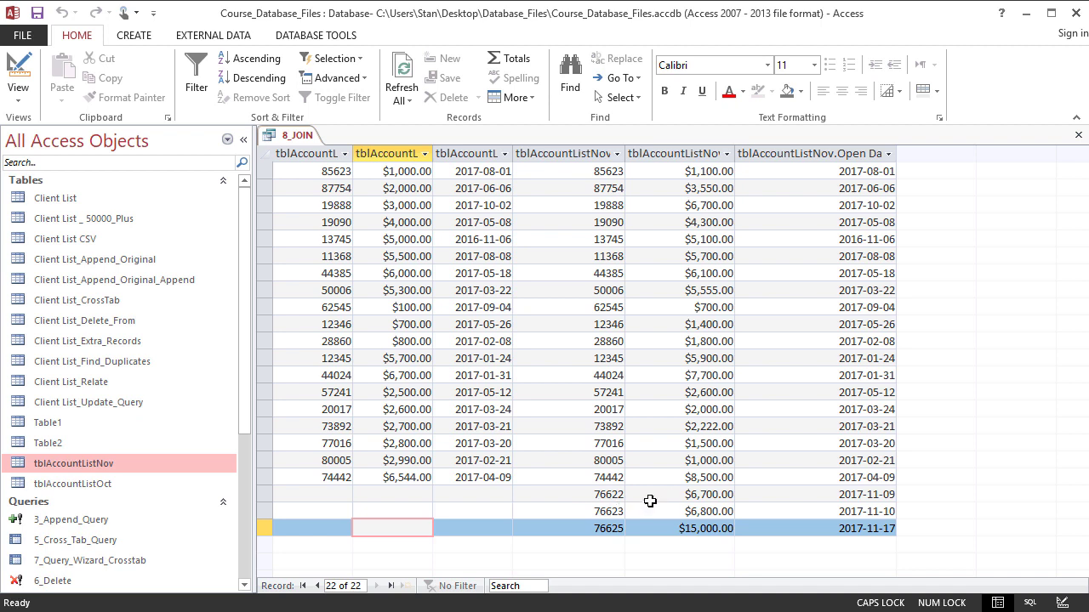
Review the November Account Balance values row by row, going upward from the first account without October data.
left_click(678, 497)
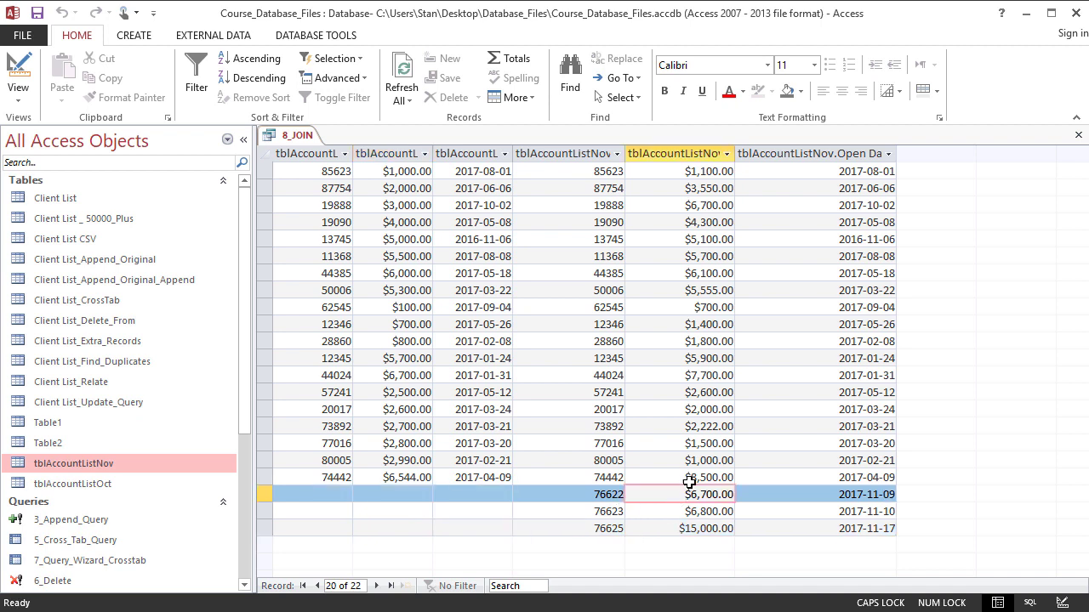
left_click(691, 478)
left_click(698, 460)
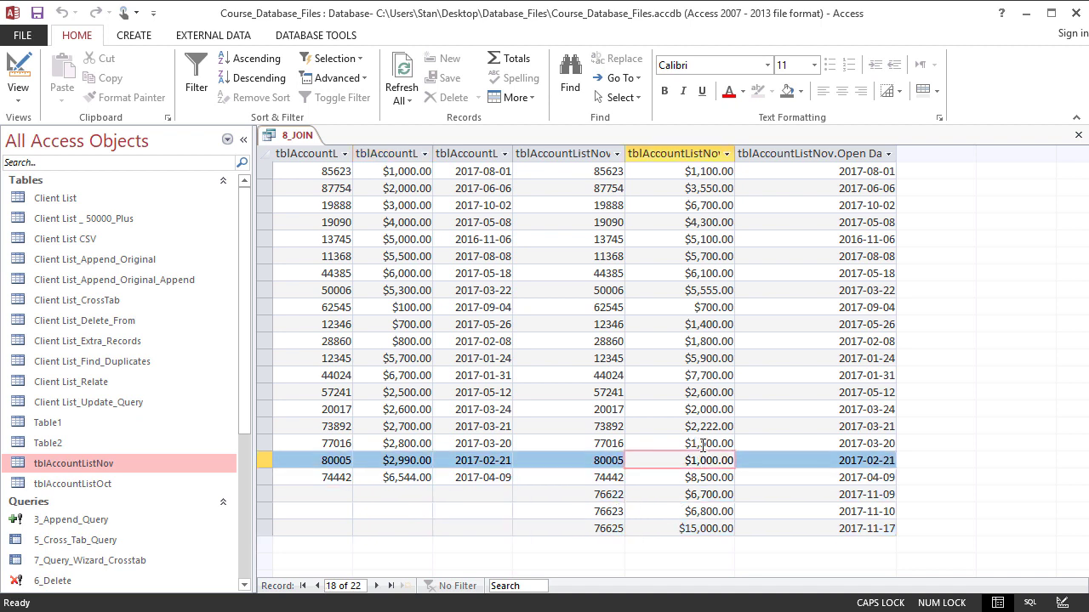
left_click(699, 443)
left_click(706, 426)
left_click(713, 409)
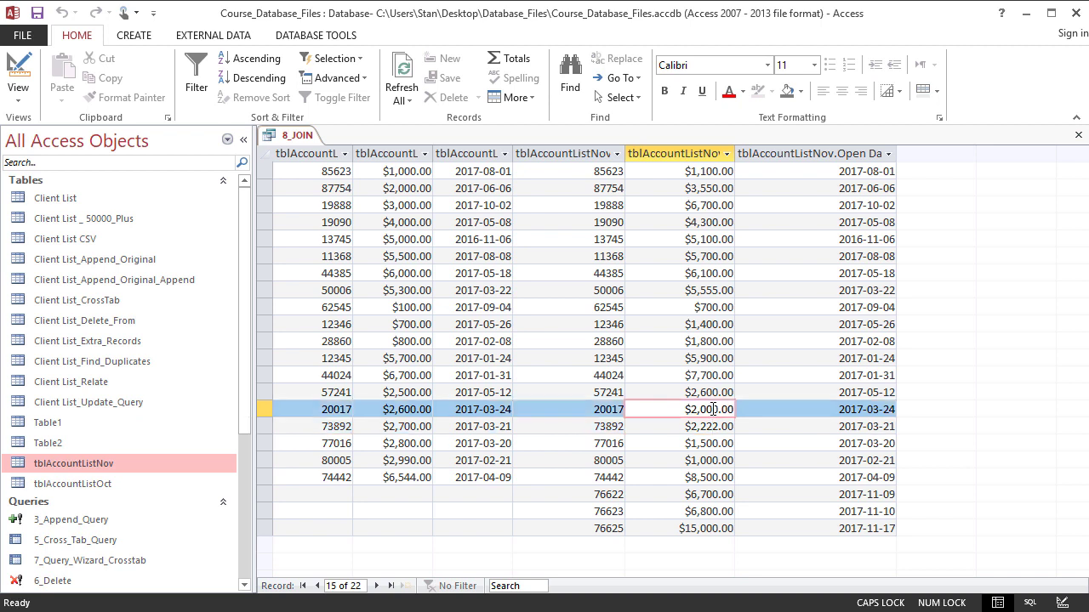